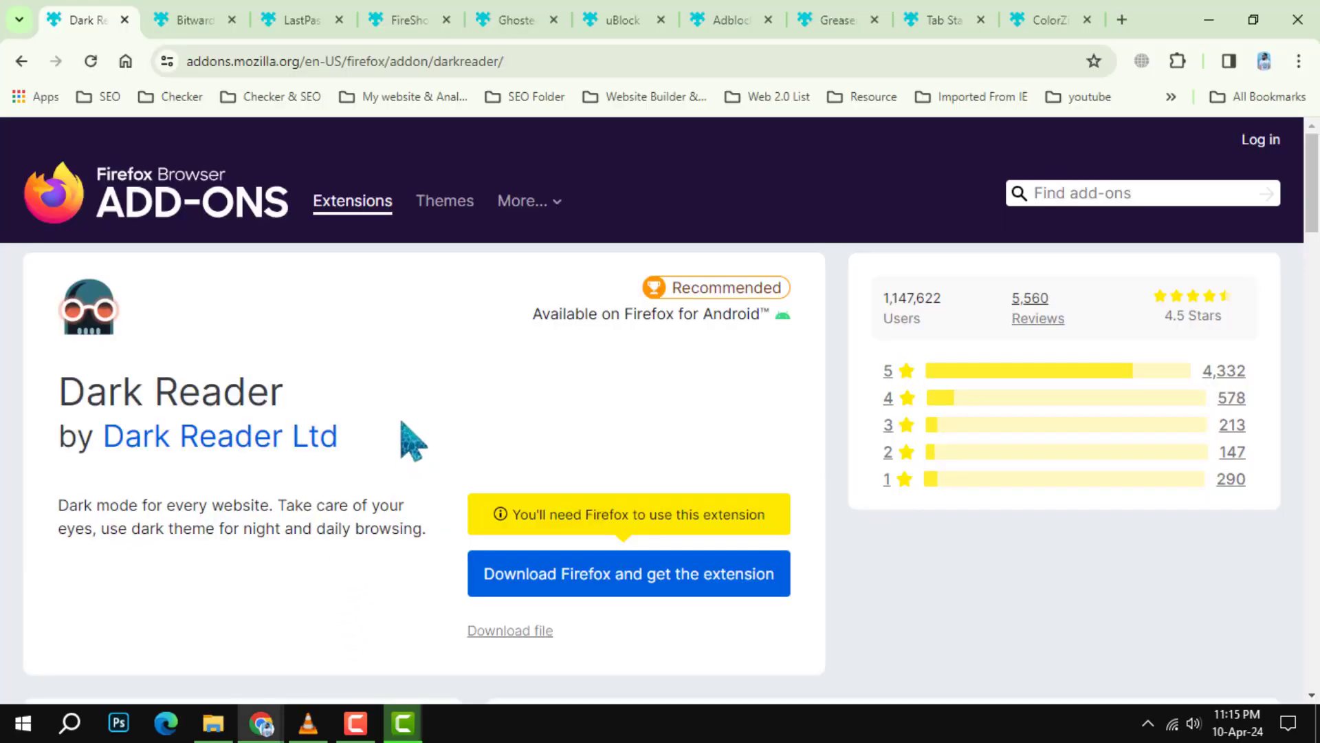
scroll(775, 540, "down", 1)
scroll(907, 588, "down", 5)
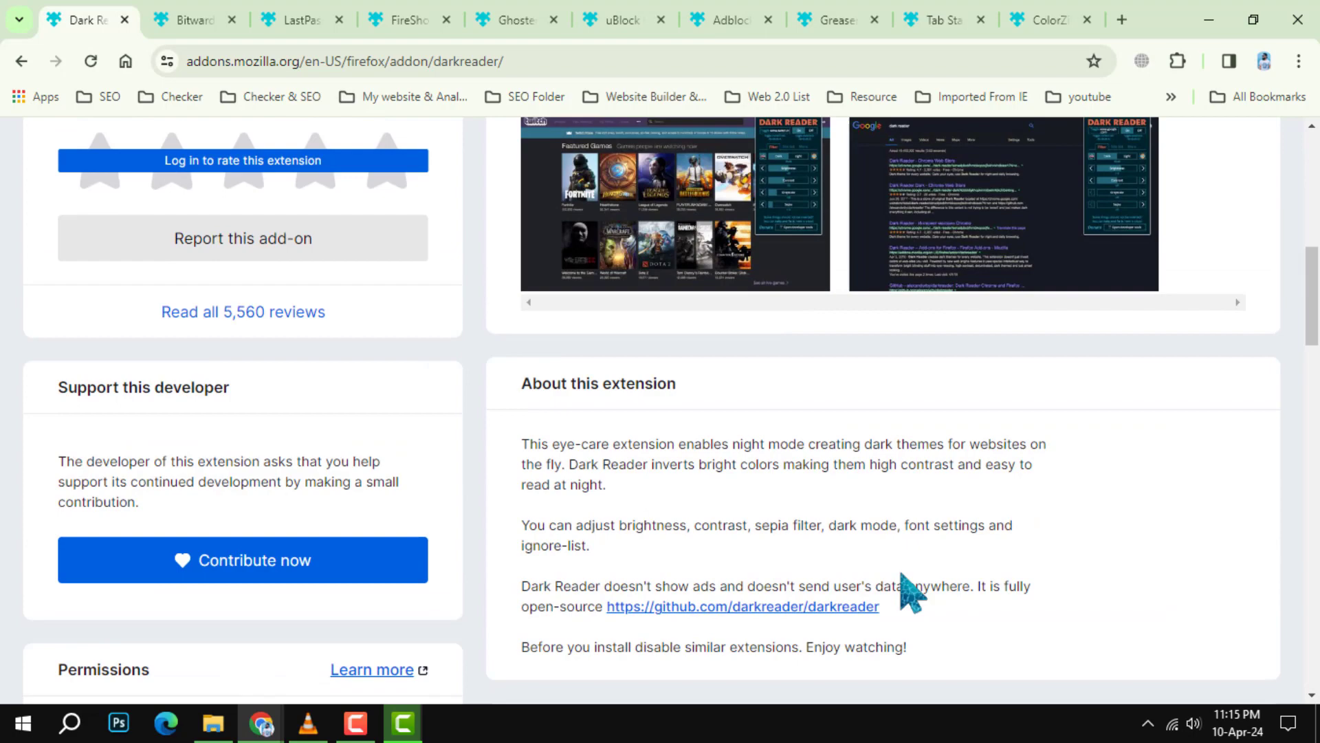
scroll(923, 575, "down", 2)
scroll(924, 576, "down", 3)
scroll(924, 576, "up", 4)
scroll(923, 576, "up", 5)
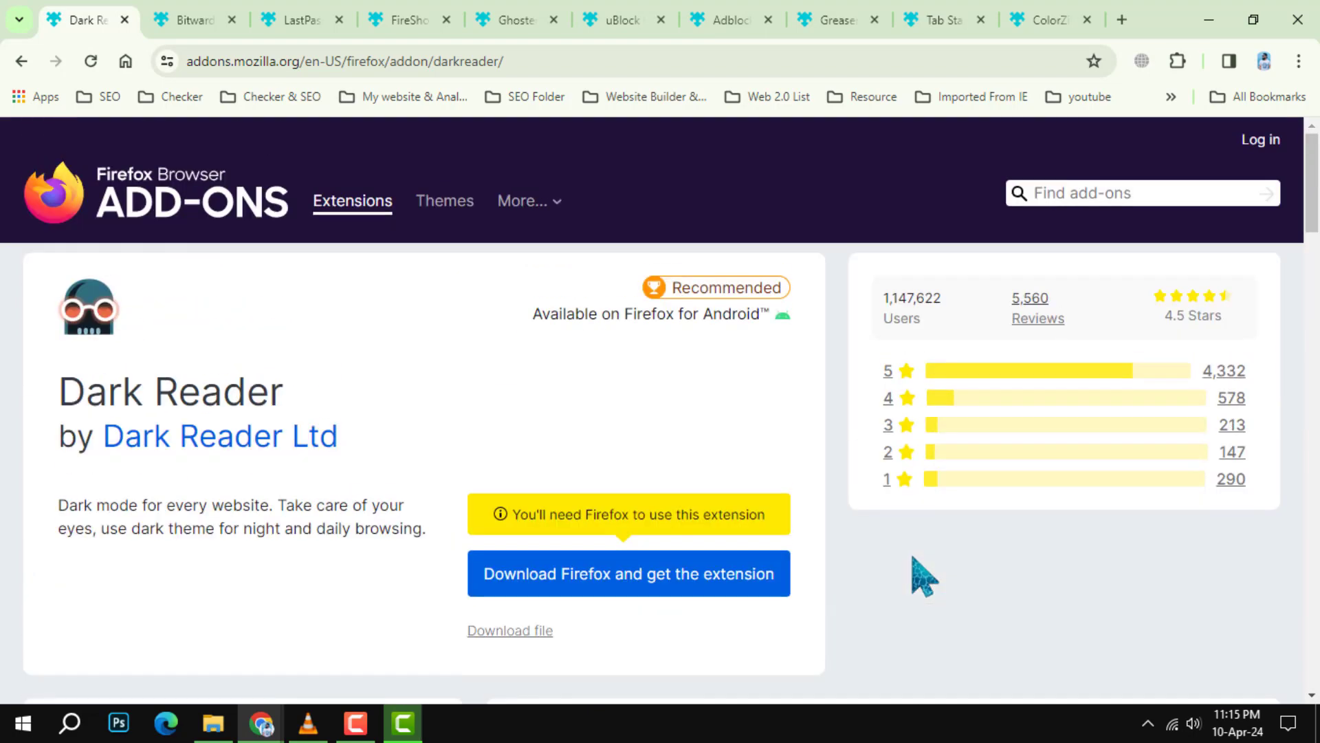
scroll(923, 577, "down", 5)
scroll(924, 578, "down", 5)
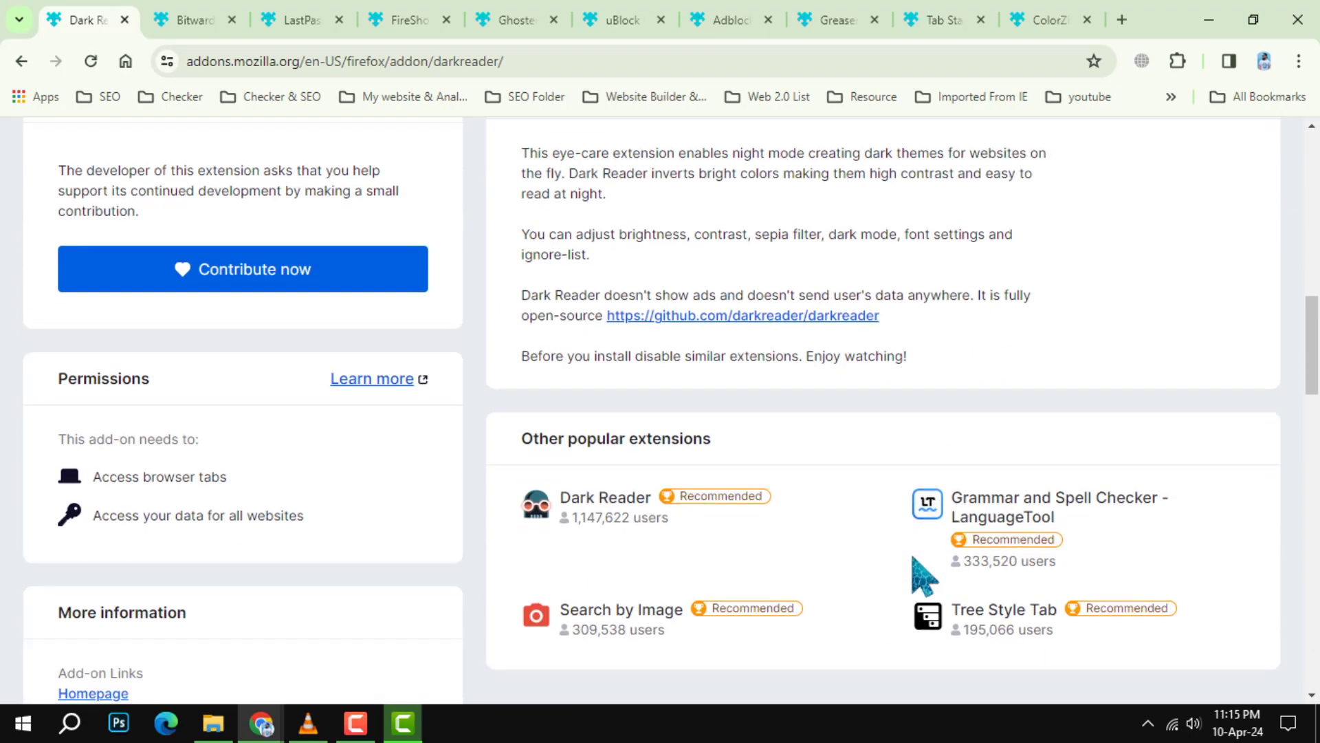
scroll(923, 577, "down", 5)
scroll(923, 576, "down", 5)
scroll(923, 576, "down", 4)
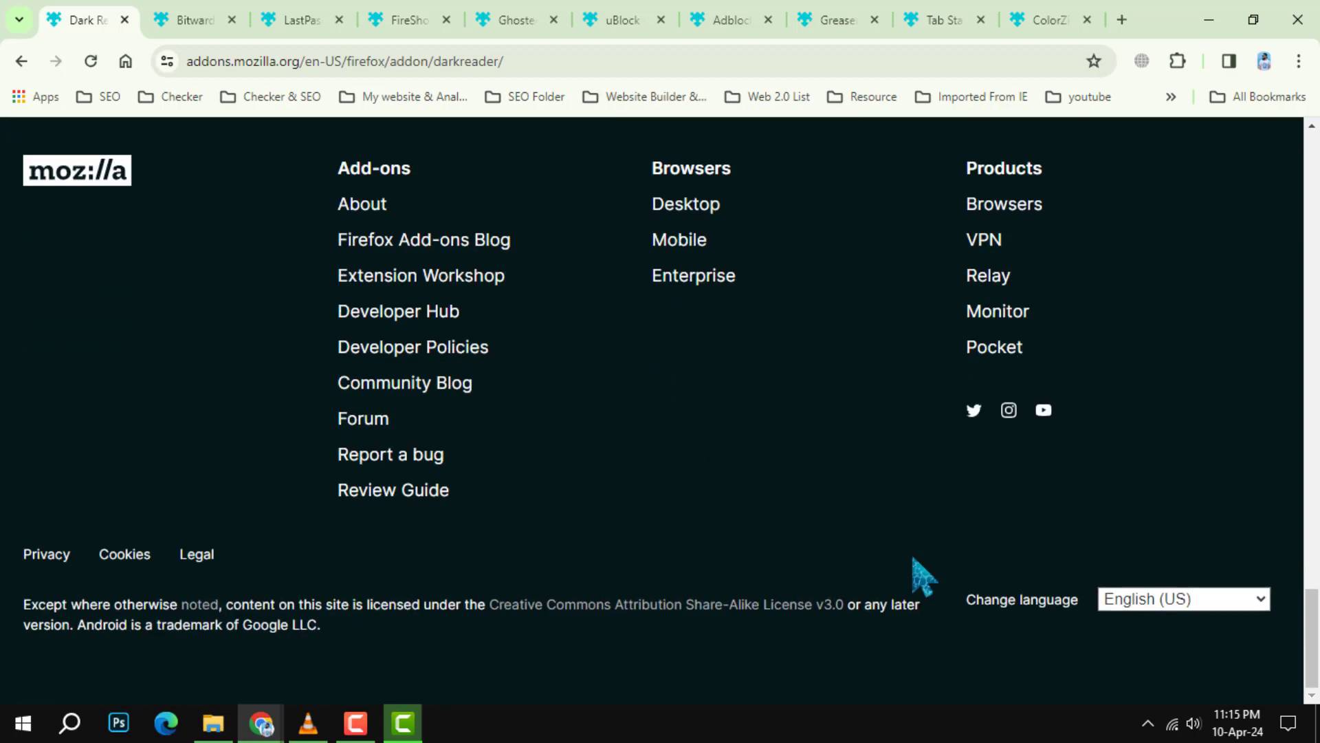
scroll(924, 575, "up", 5)
scroll(924, 576, "up", 4)
scroll(924, 578, "up", 5)
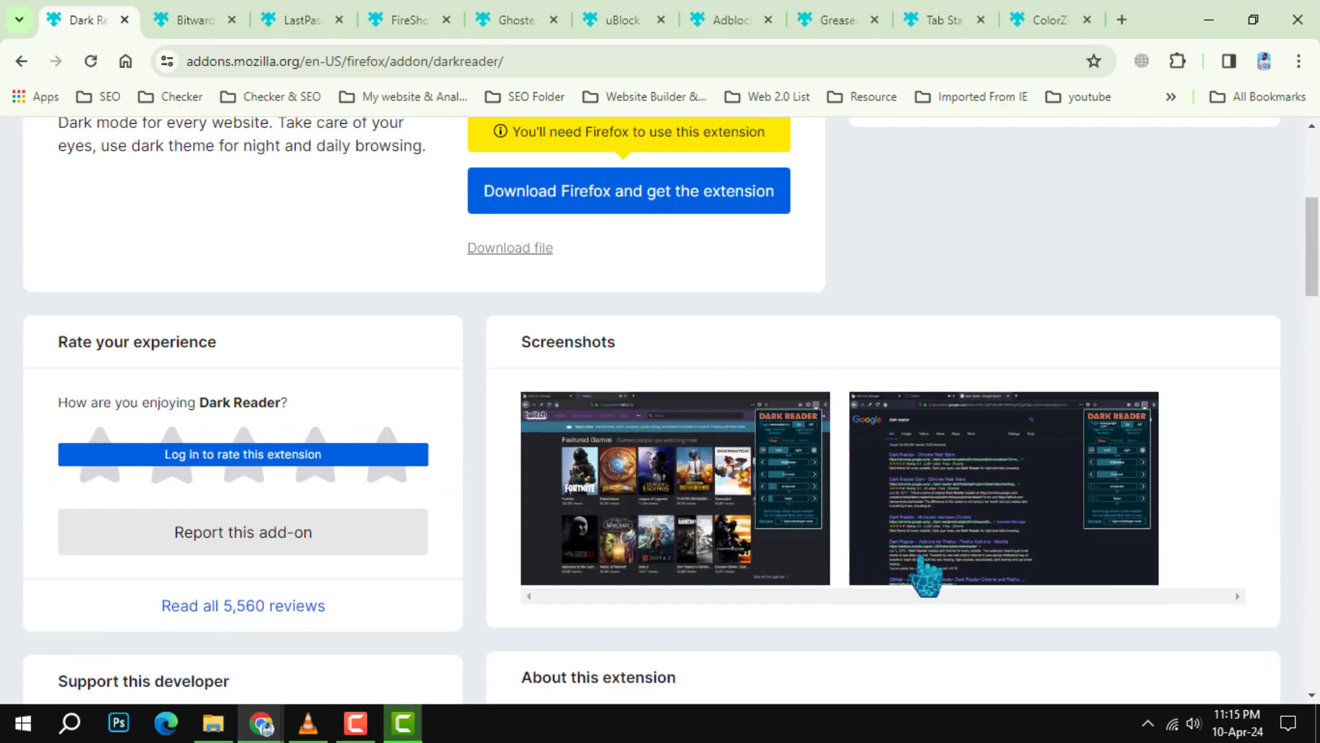
scroll(923, 576, "up", 4)
scroll(923, 576, "down", 4)
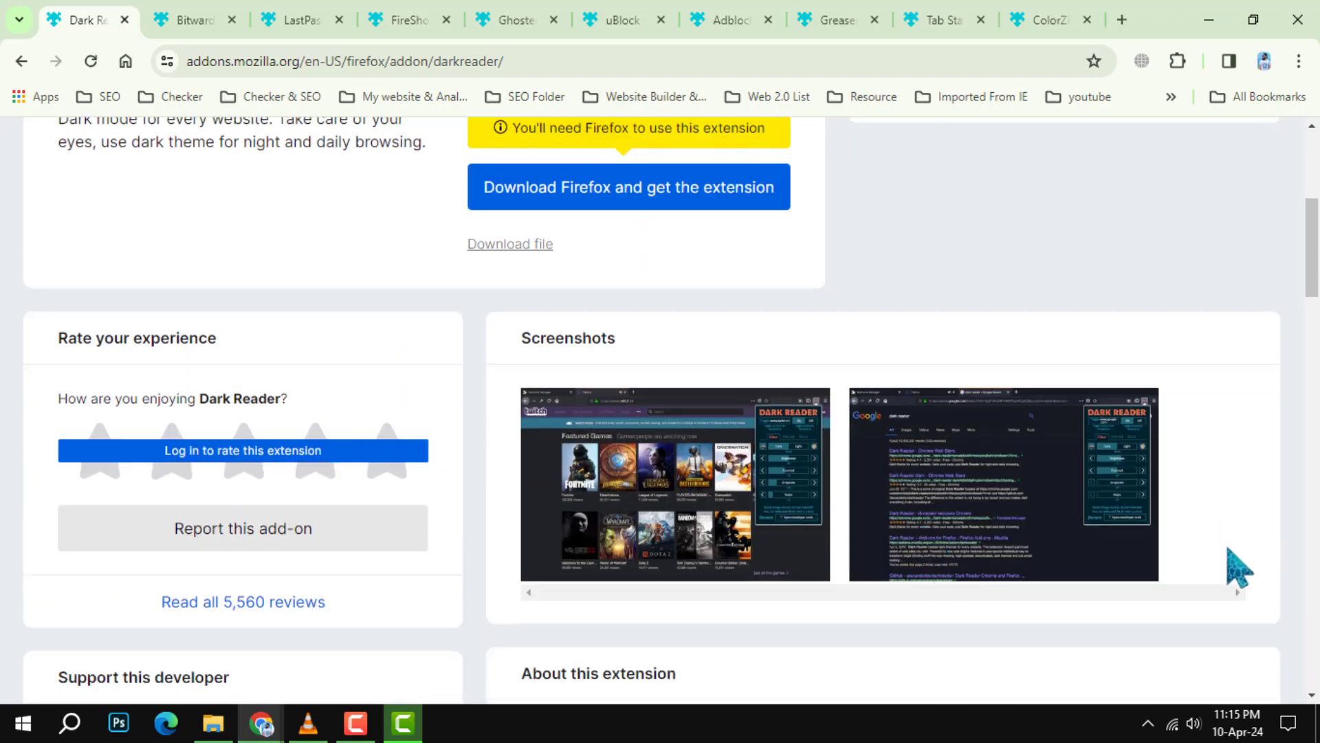
scroll(1176, 571, "up", 4)
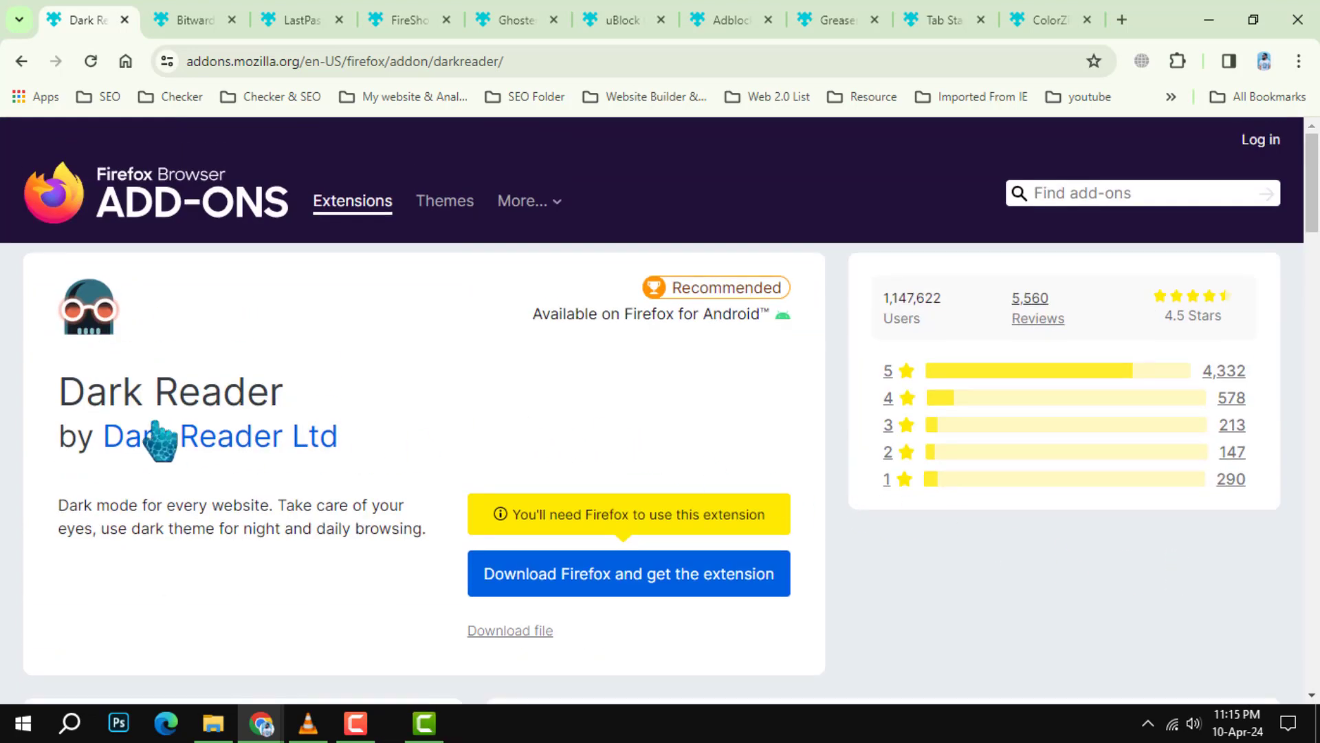
Step: Switch to the Bitwarden Password Manager page and close the Dark Reader tab
left_click(170, 25)
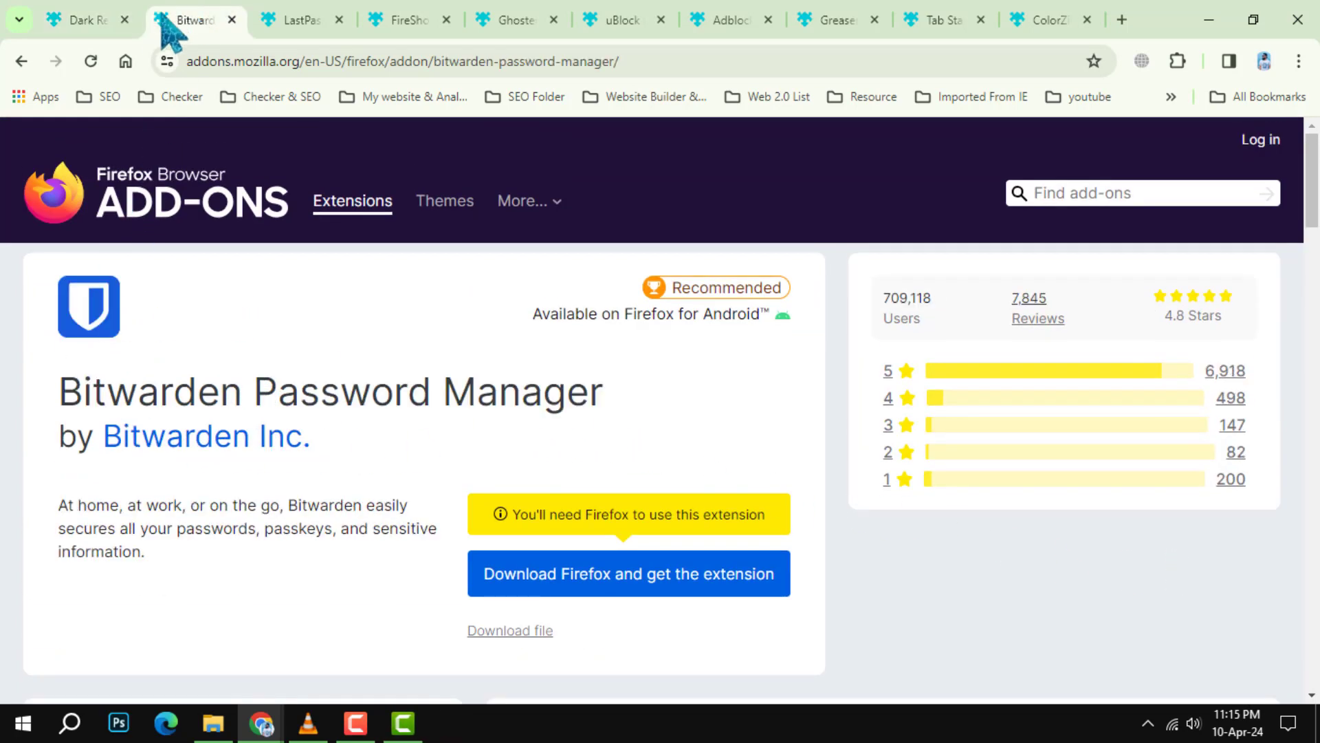
left_click(124, 20)
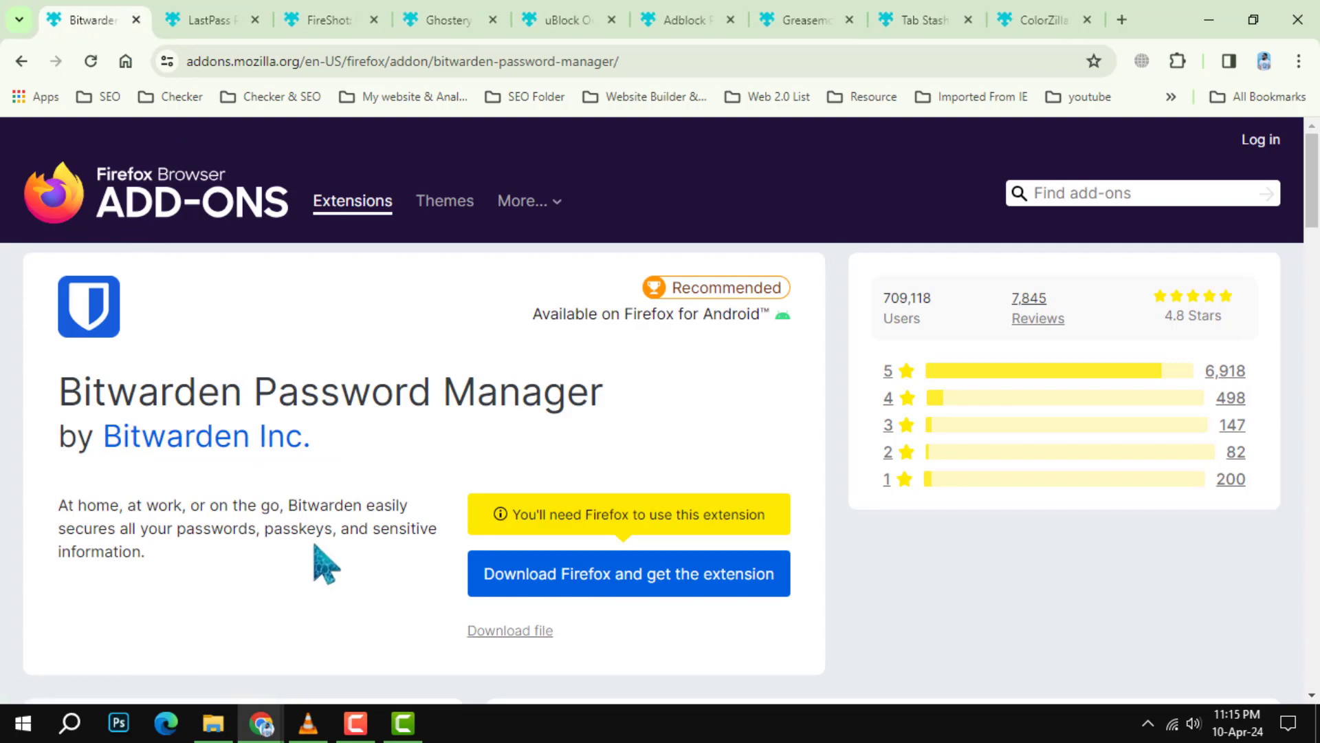
scroll(1290, 563, "down", 2)
scroll(1290, 561, "down", 2)
scroll(1231, 540, "down", 2)
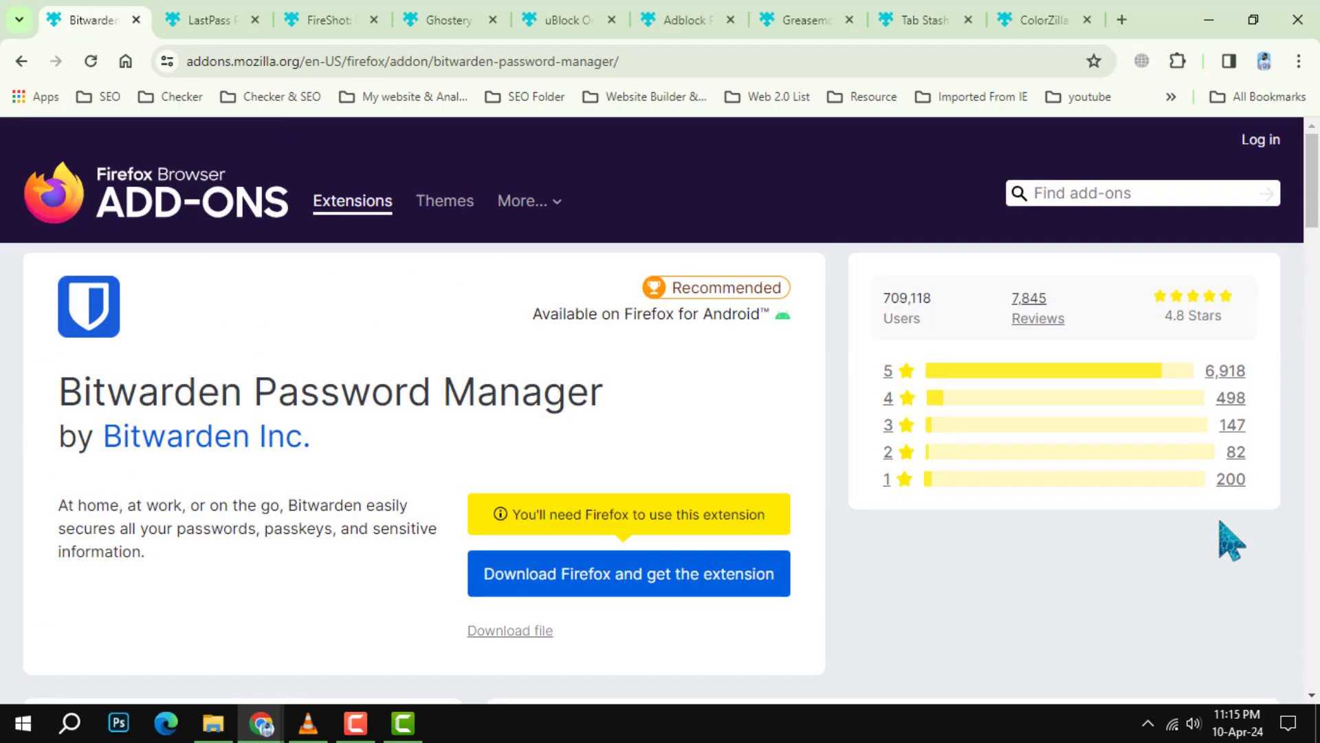
scroll(1231, 540, "down", 6)
scroll(1238, 540, "down", 5)
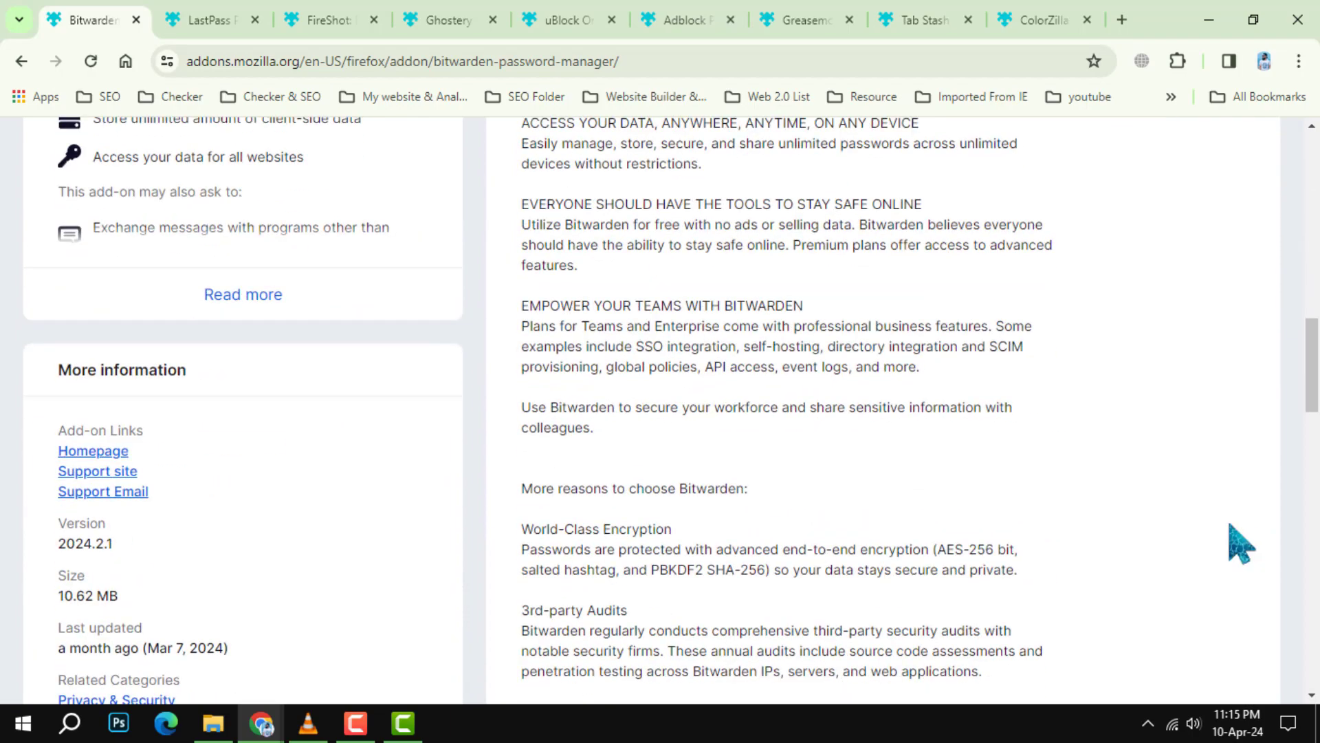
scroll(1238, 540, "up", 7)
scroll(1243, 544, "down", 1)
scroll(1244, 544, "down", 5)
scroll(1239, 545, "up", 1)
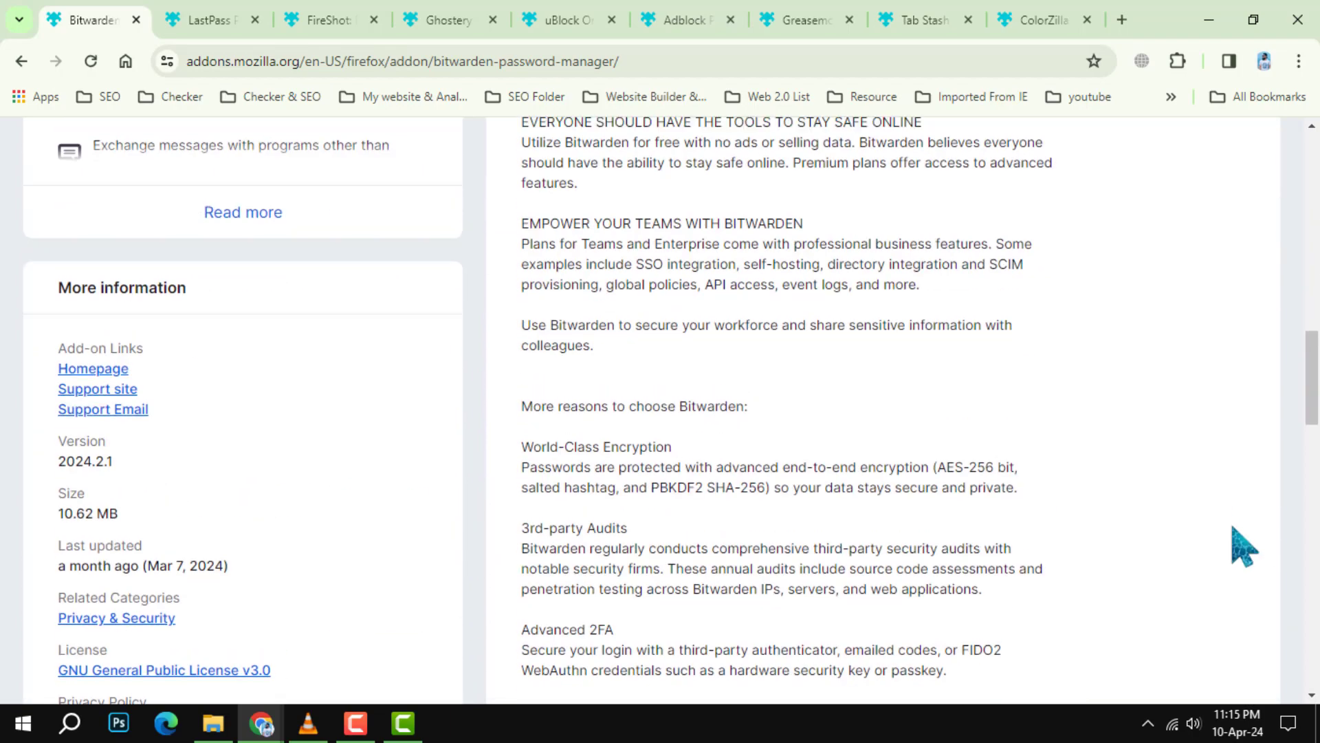
scroll(1239, 545, "up", 5)
scroll(1233, 547, "up", 4)
Step: Switch to the LastPass page and close the Bitwarden tab
left_click(206, 20)
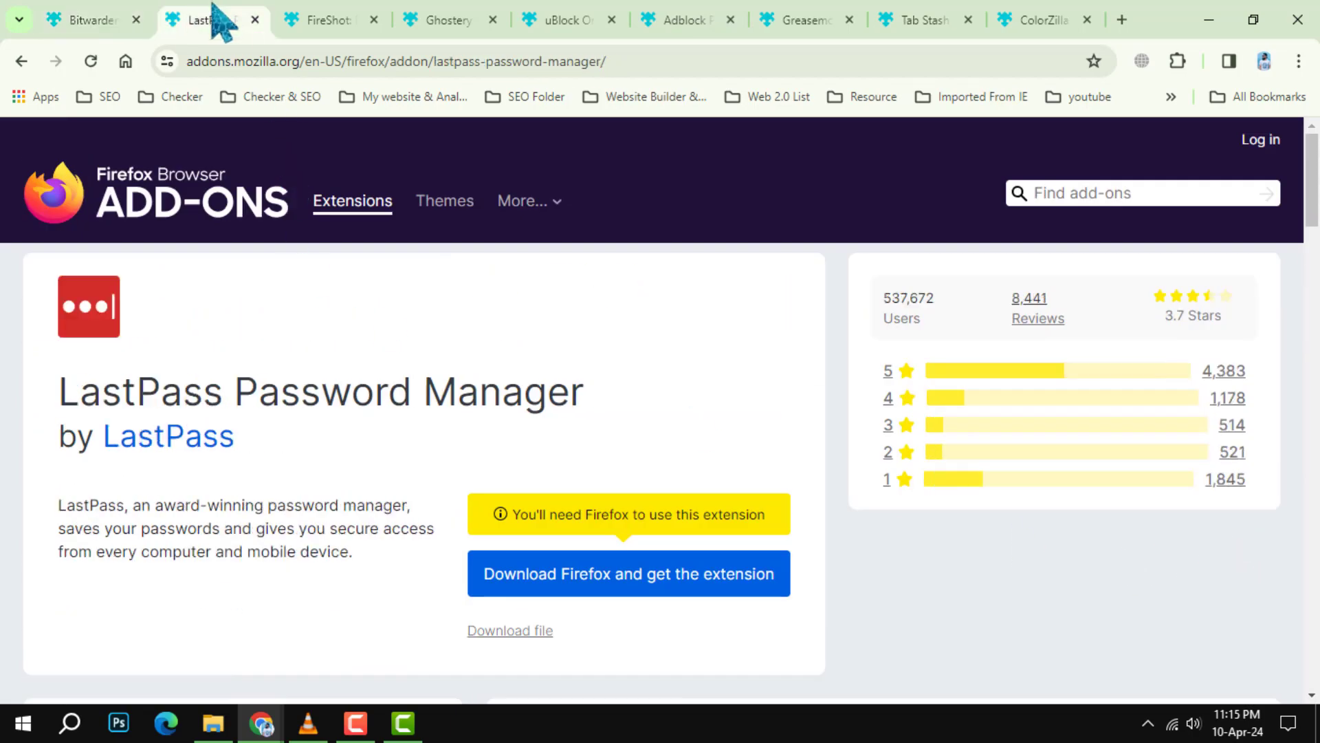
left_click(136, 20)
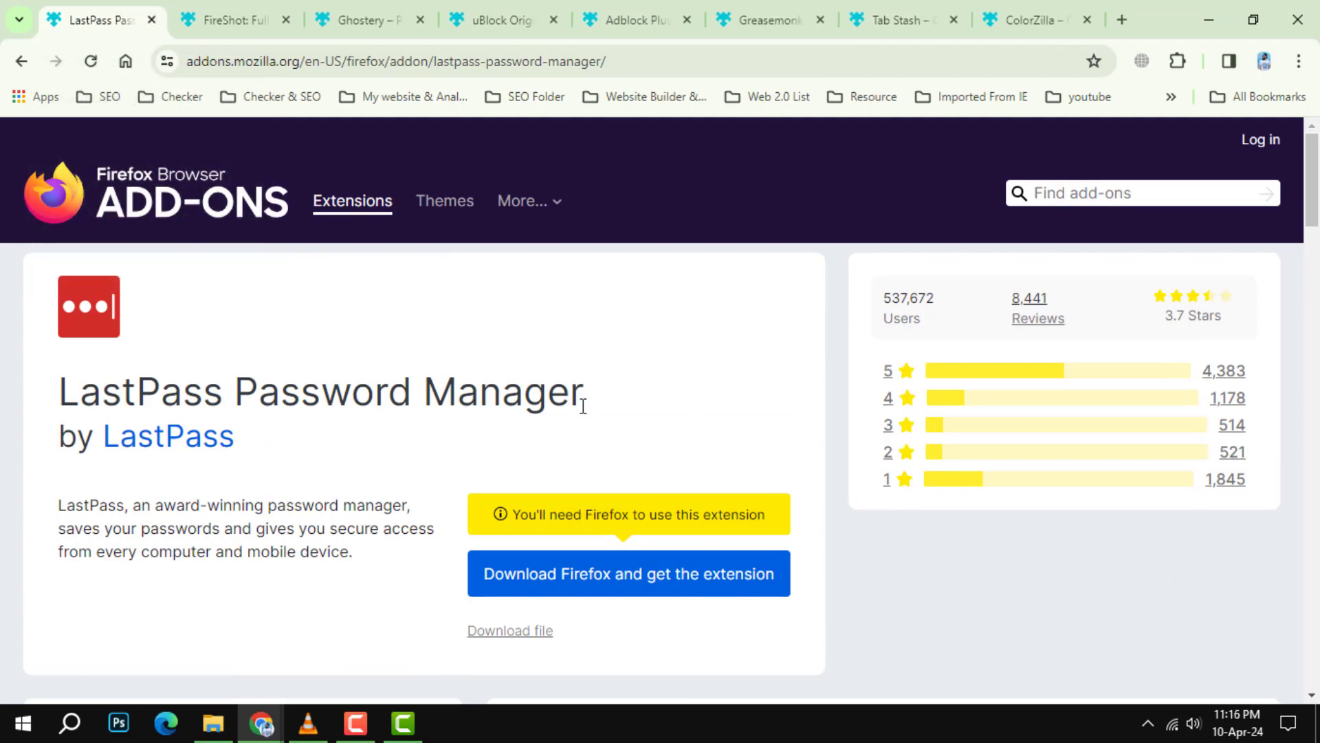
scroll(1027, 626, "down", 3)
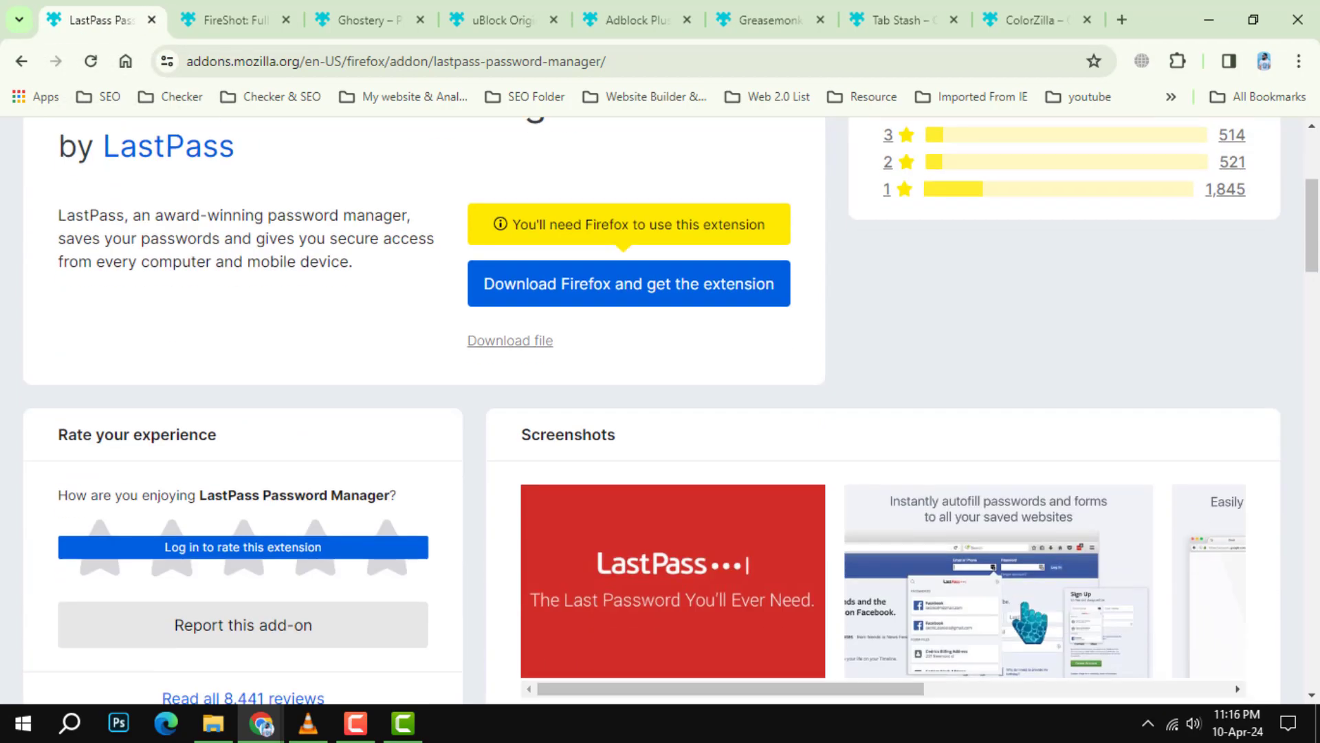
scroll(1032, 619, "down", 4)
scroll(1032, 619, "up", 1)
scroll(1028, 630, "down", 3)
scroll(1027, 625, "down", 4)
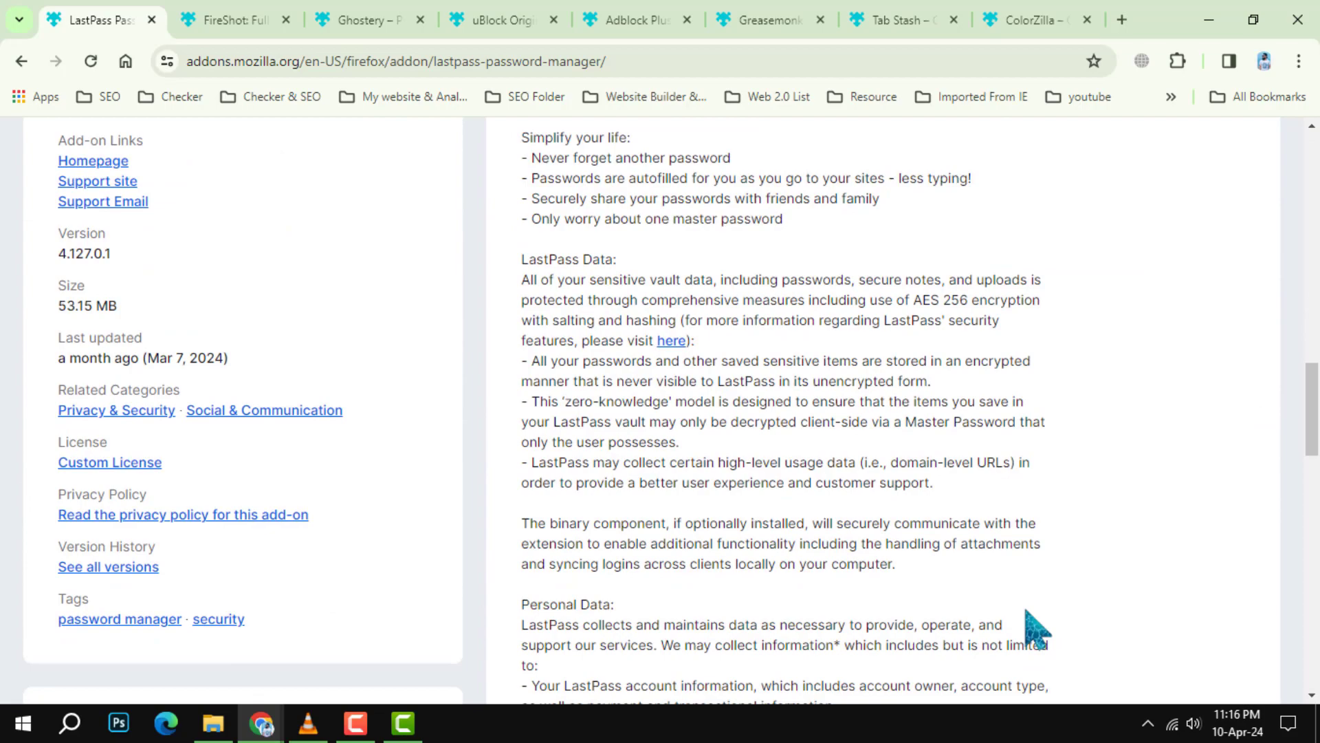
scroll(1027, 627, "down", 5)
scroll(1027, 626, "down", 4)
scroll(1037, 624, "up", 8)
scroll(1037, 624, "up", 10)
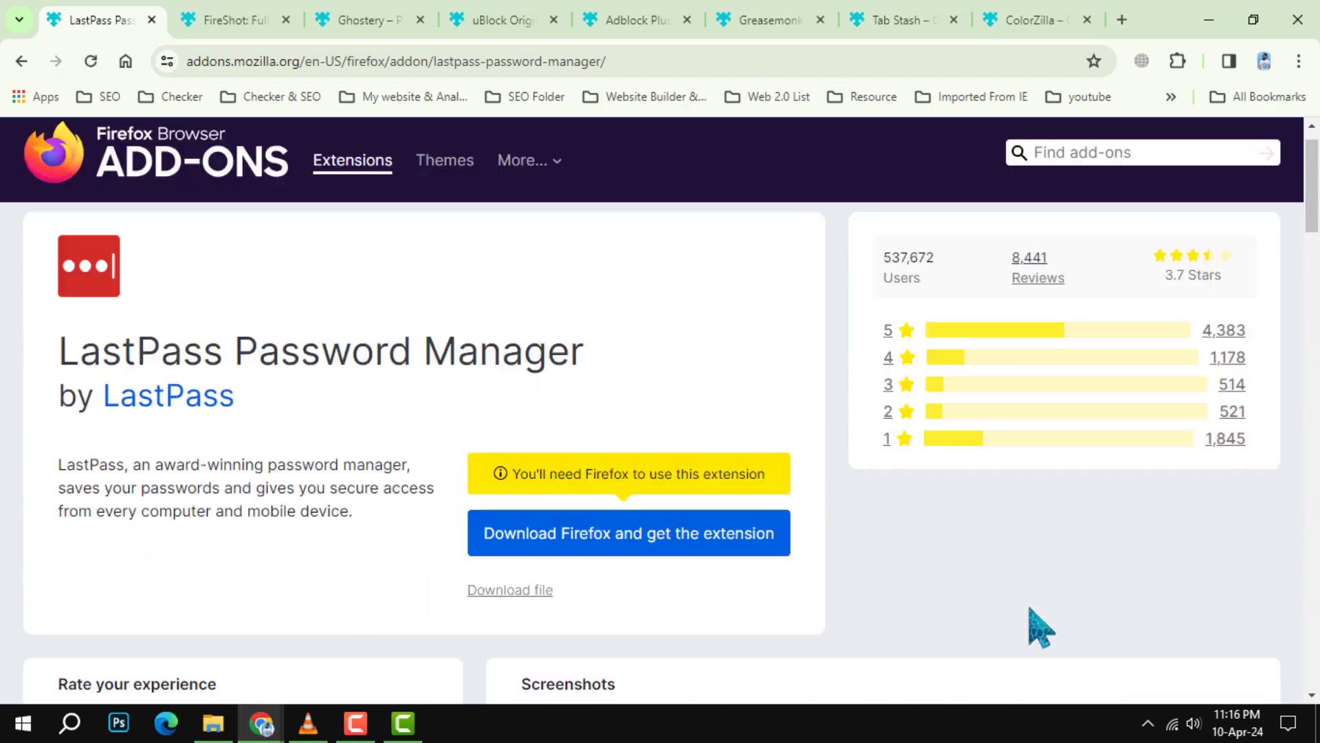
scroll(1037, 624, "up", 1)
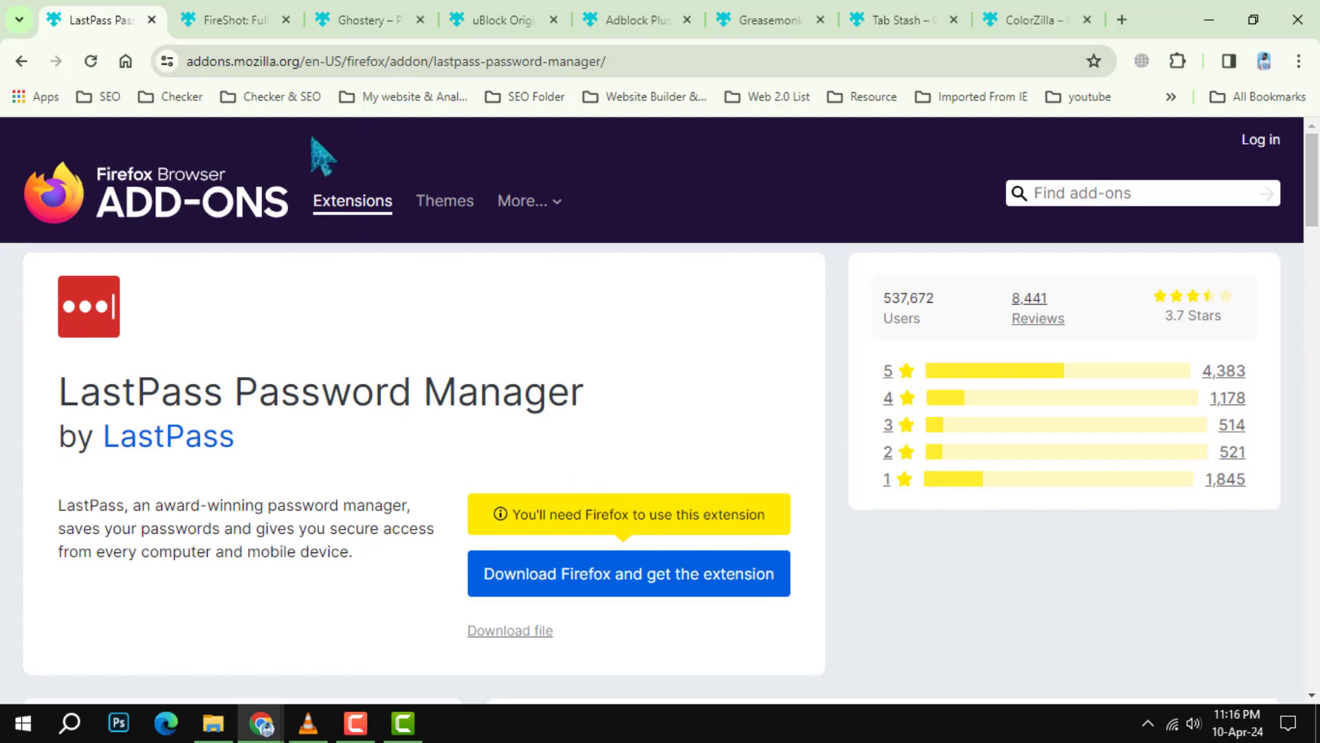
Step: Switch to the FireShot page and close the LastPass tab
left_click(221, 22)
left_click(152, 20)
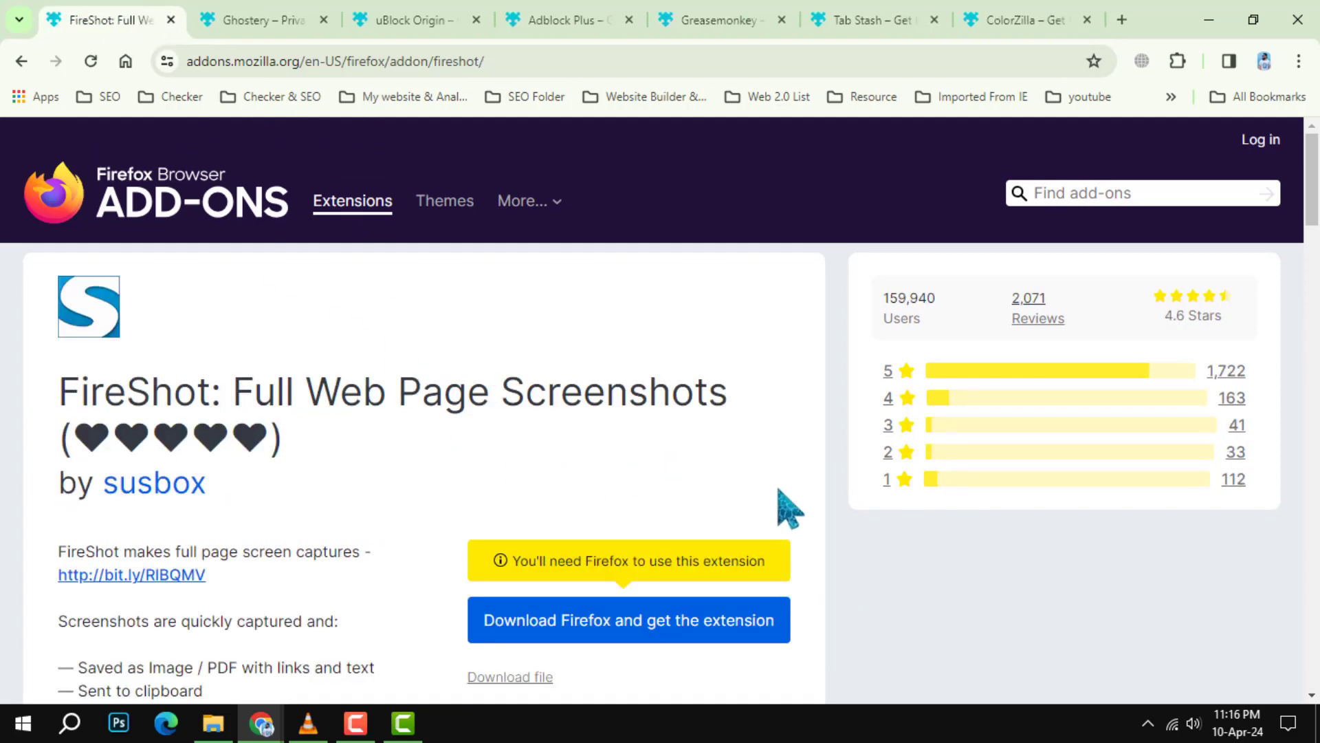
scroll(998, 582, "down", 1)
scroll(999, 576, "down", 2)
scroll(1005, 581, "down", 3)
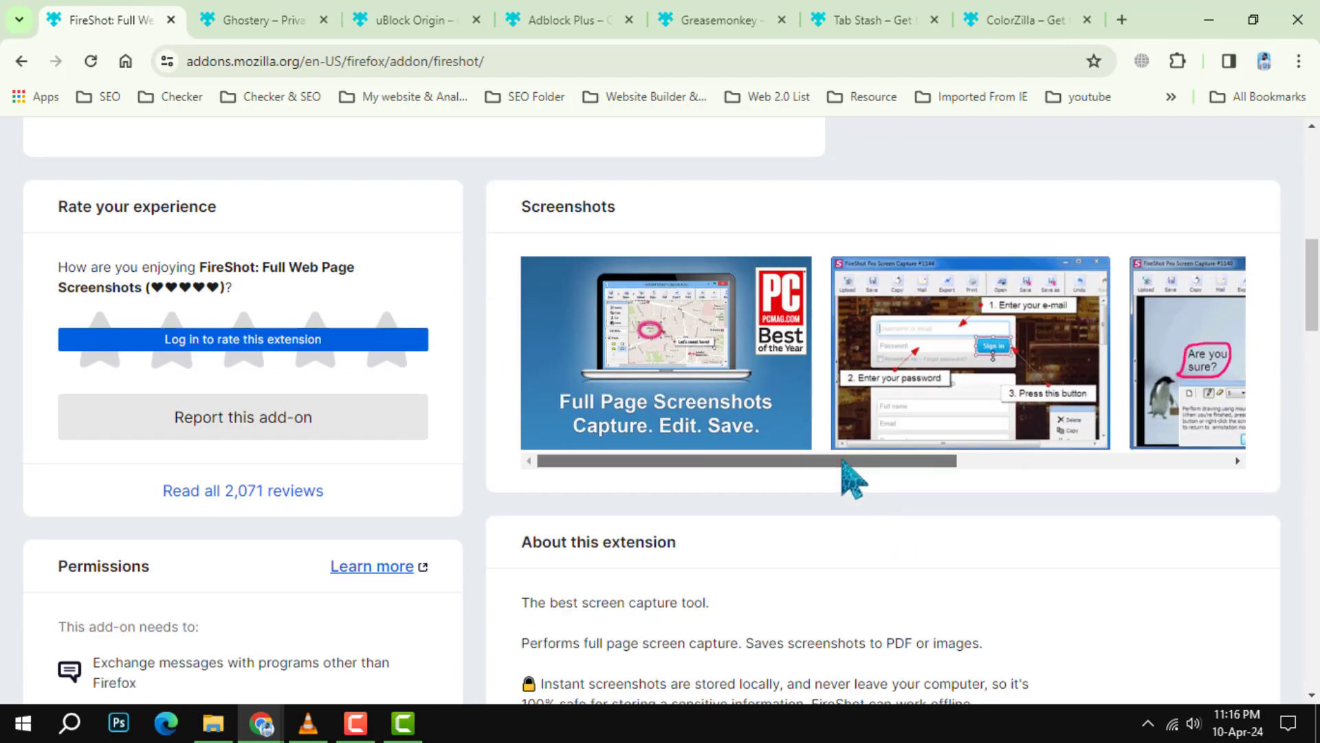
left_click_drag(846, 463, 1174, 492)
scroll(1194, 519, "down", 4)
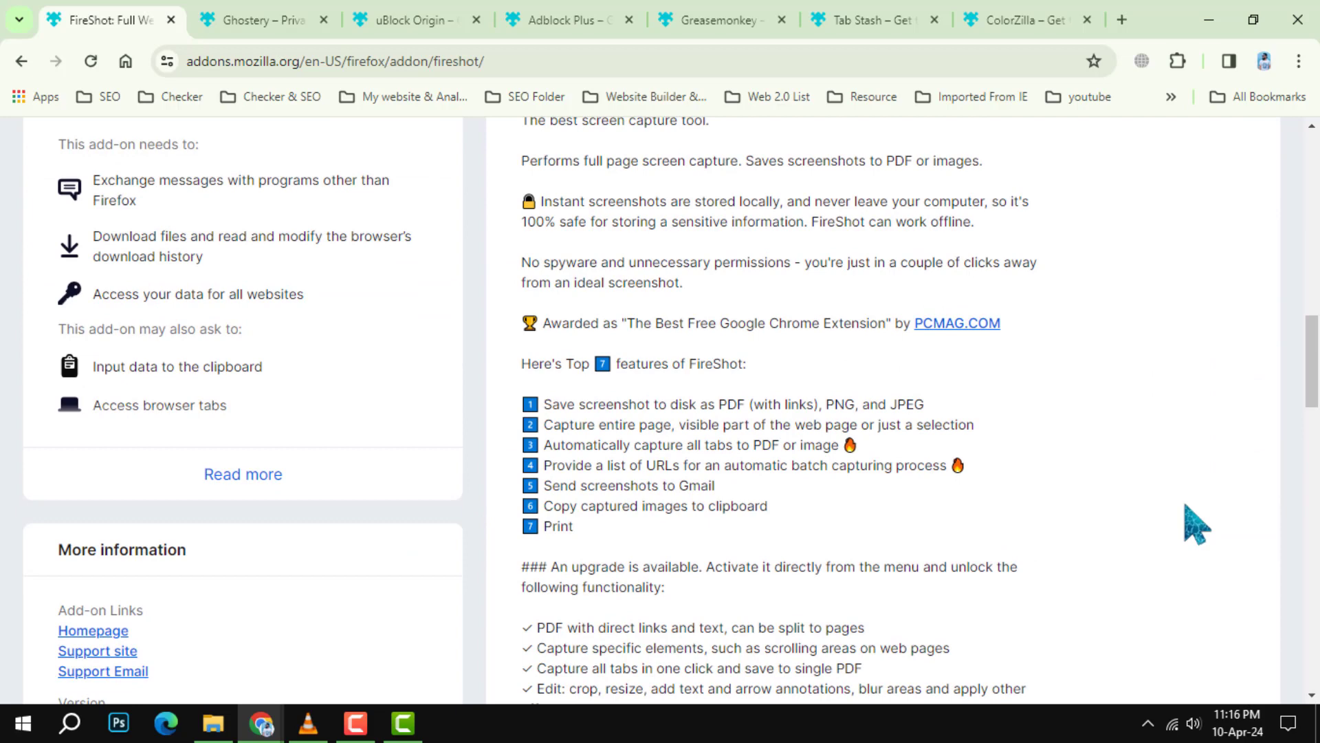
scroll(1193, 519, "up", 5)
left_click_drag(918, 654, 605, 654)
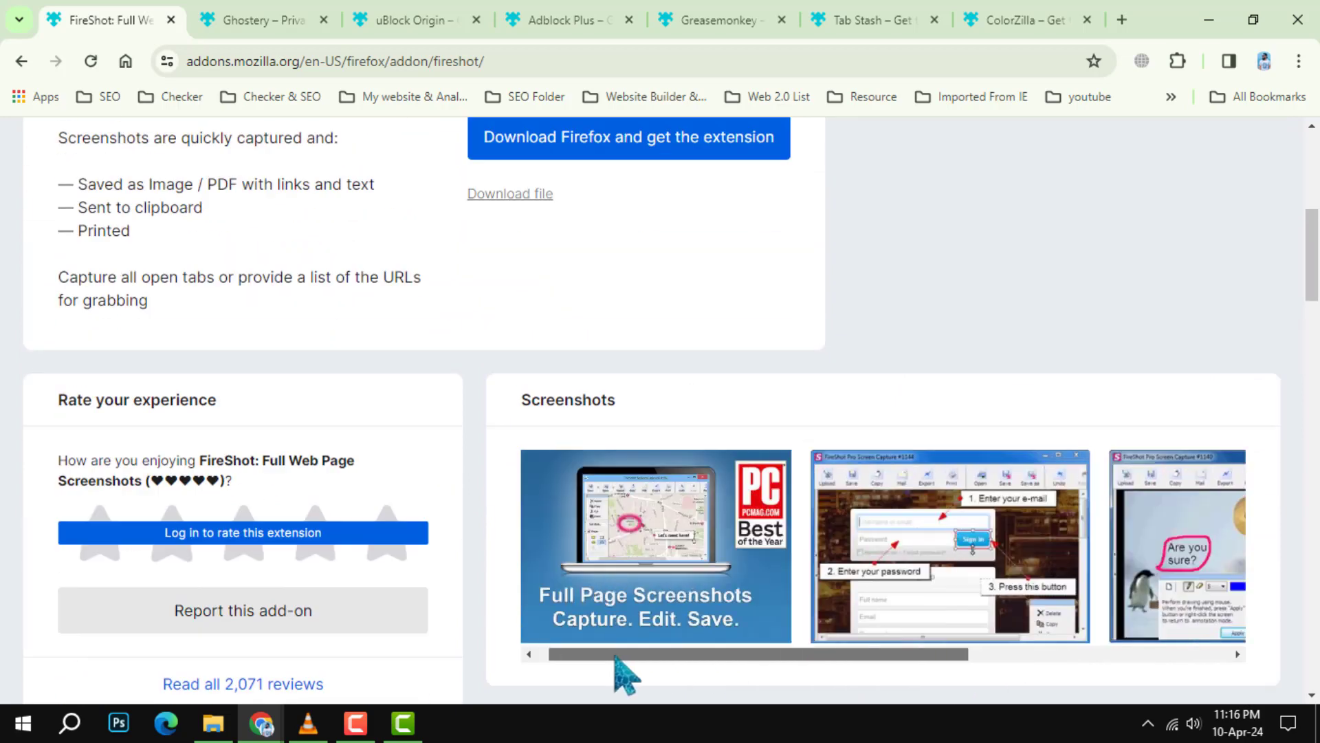
Step: Switch to the Ghostery page and close the FireShot tab
left_click(237, 23)
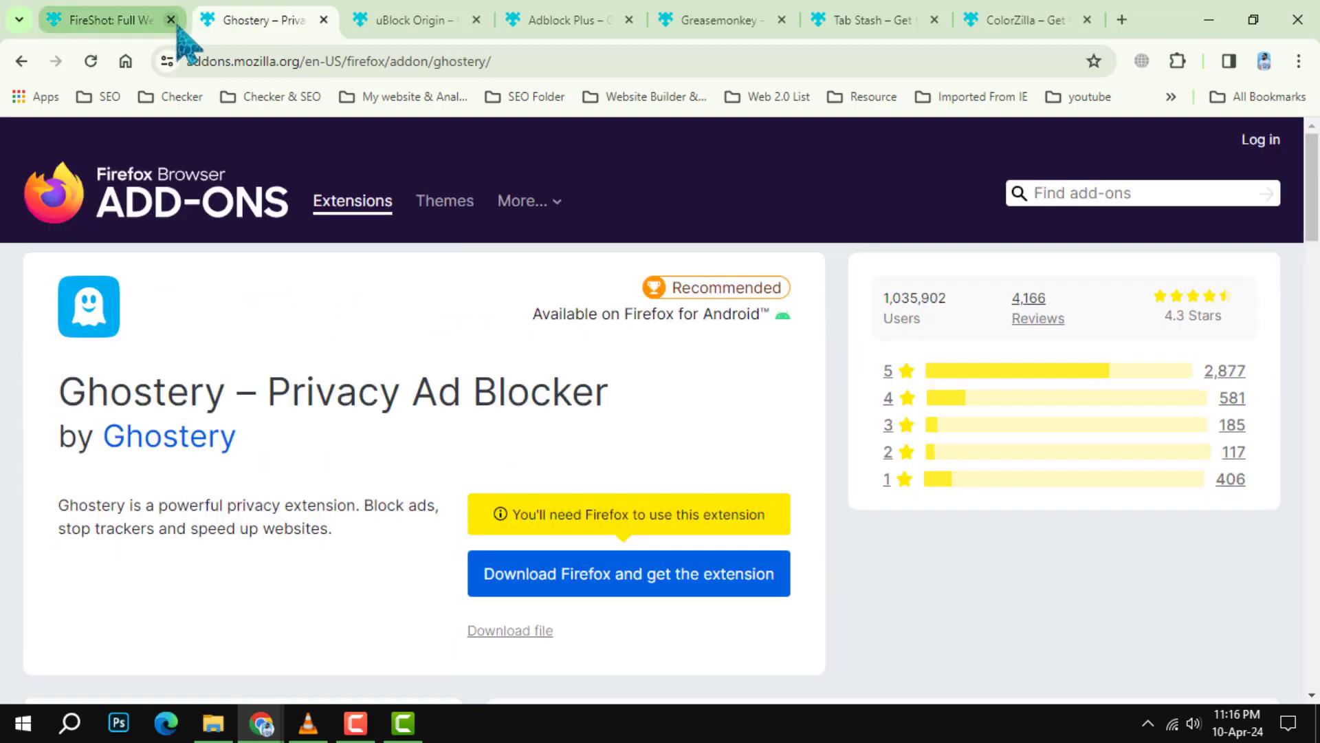
left_click(170, 19)
scroll(1209, 581, "down", 1)
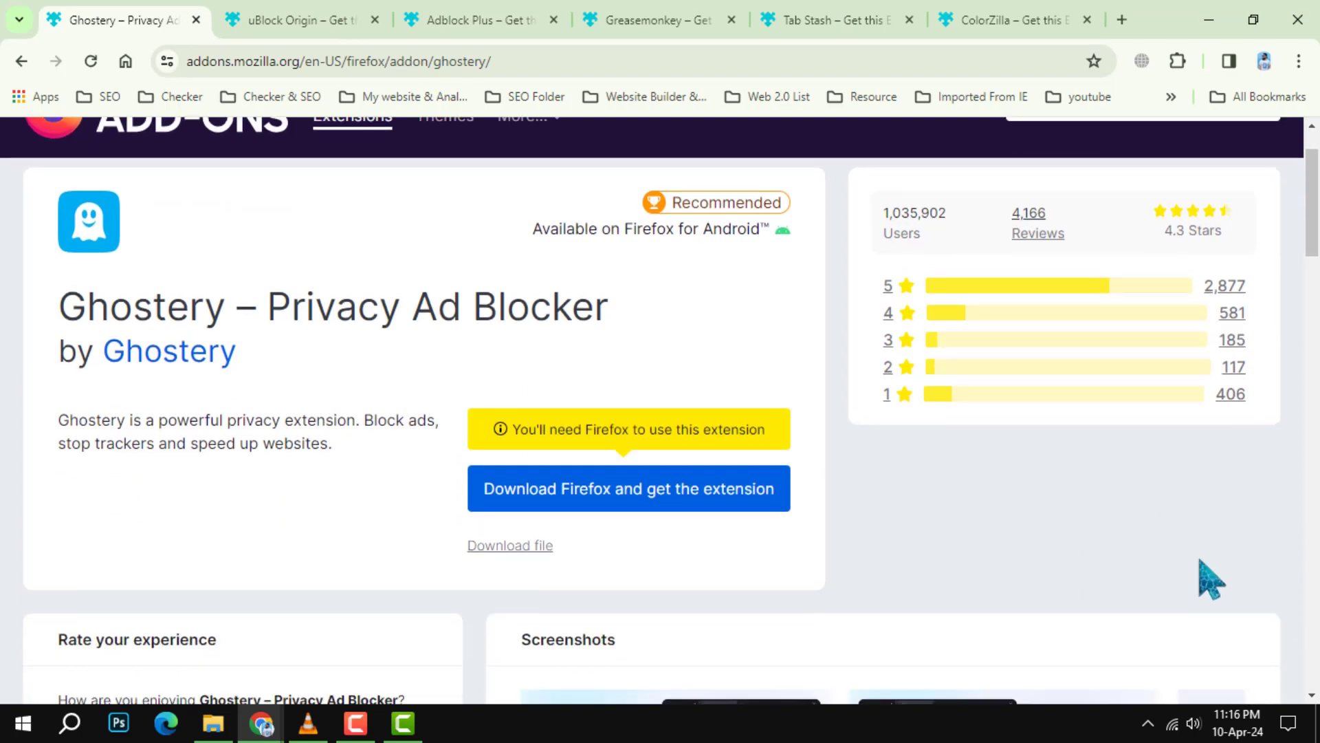
scroll(1208, 582, "down", 2)
scroll(869, 627, "down", 1)
left_click_drag(797, 596, 1171, 612)
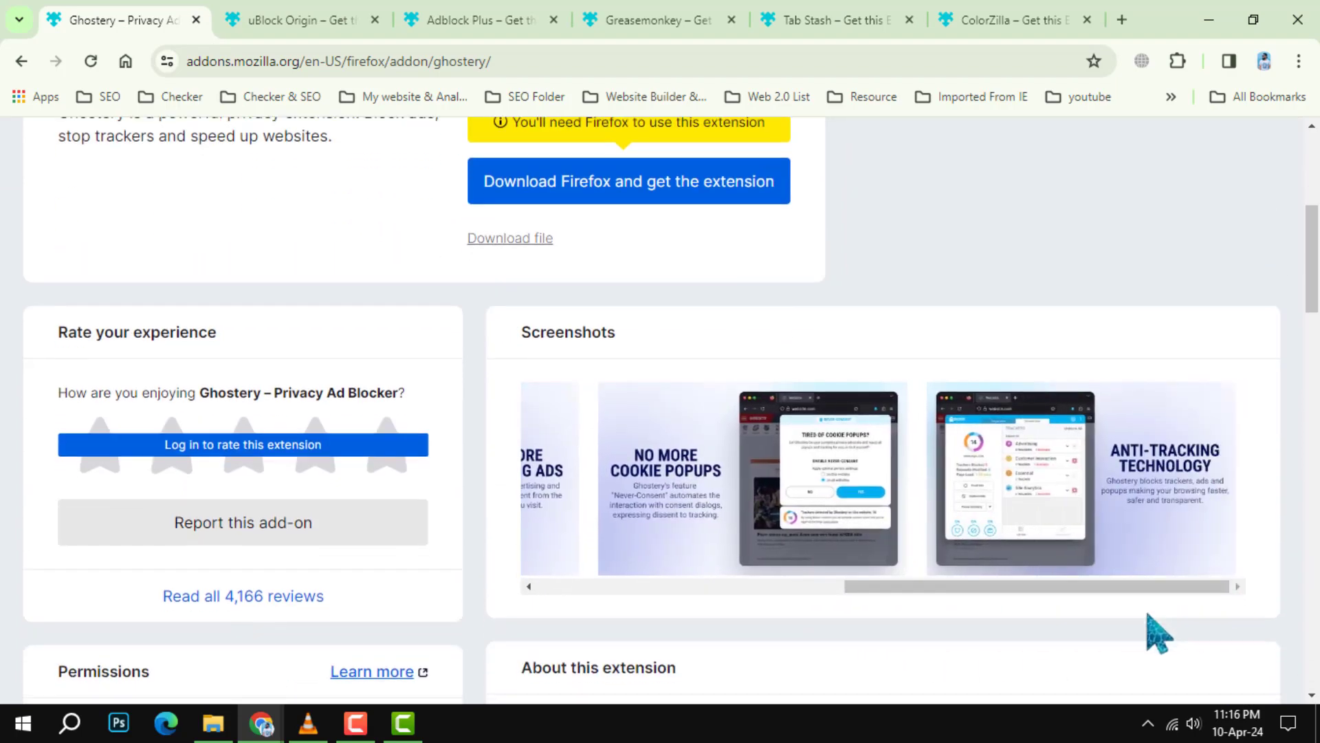
scroll(1149, 632, "down", 3)
scroll(1151, 632, "down", 2)
scroll(1155, 632, "down", 3)
scroll(1157, 632, "down", 3)
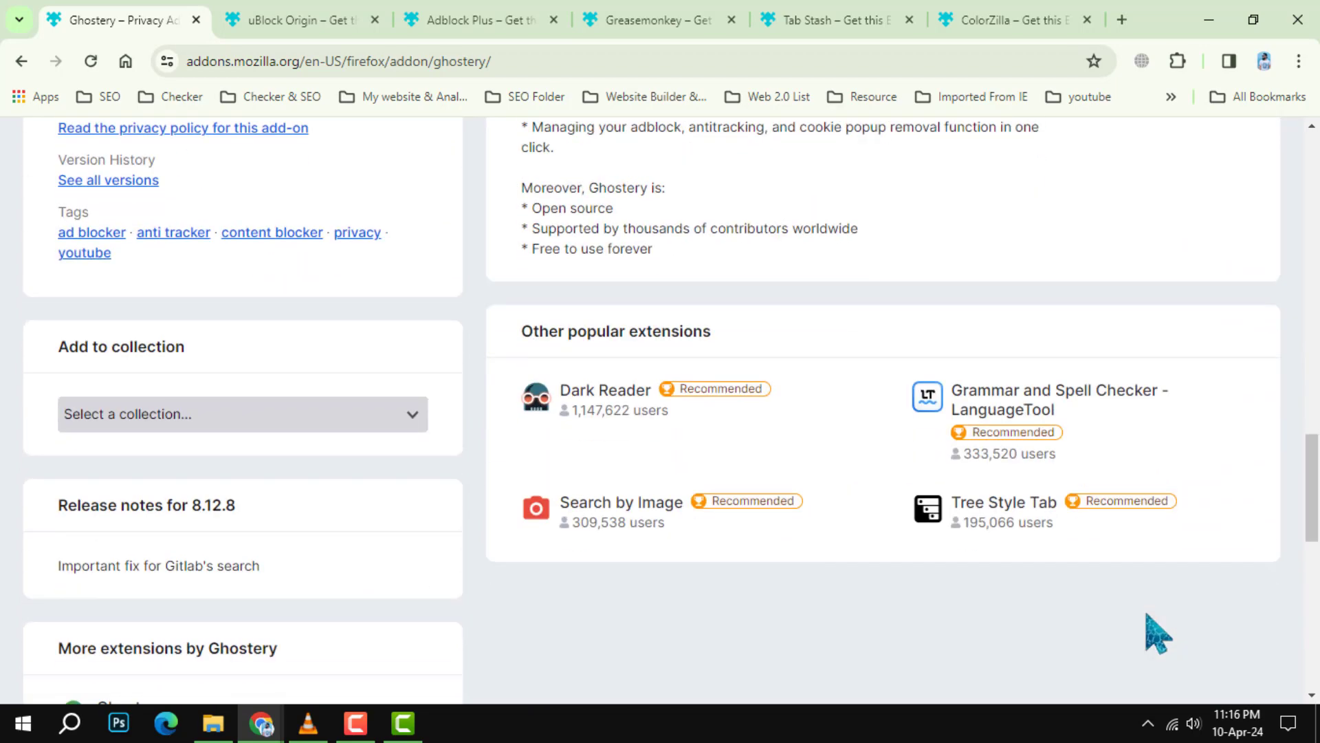
scroll(1158, 632, "up", 8)
scroll(1158, 632, "up", 10)
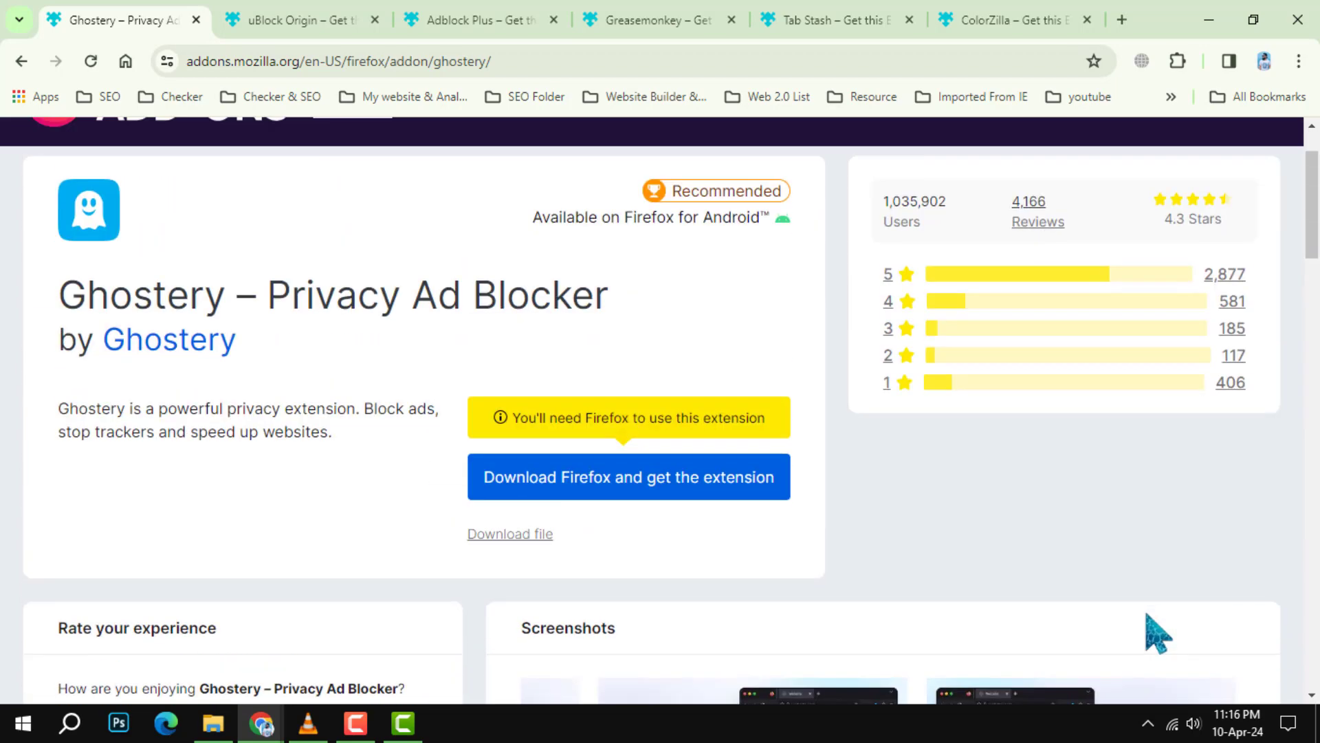
Step: Switch to uBlock Origin, close the Ghostery tab, then bring up Adblock Plus
left_click(317, 21)
left_click(196, 19)
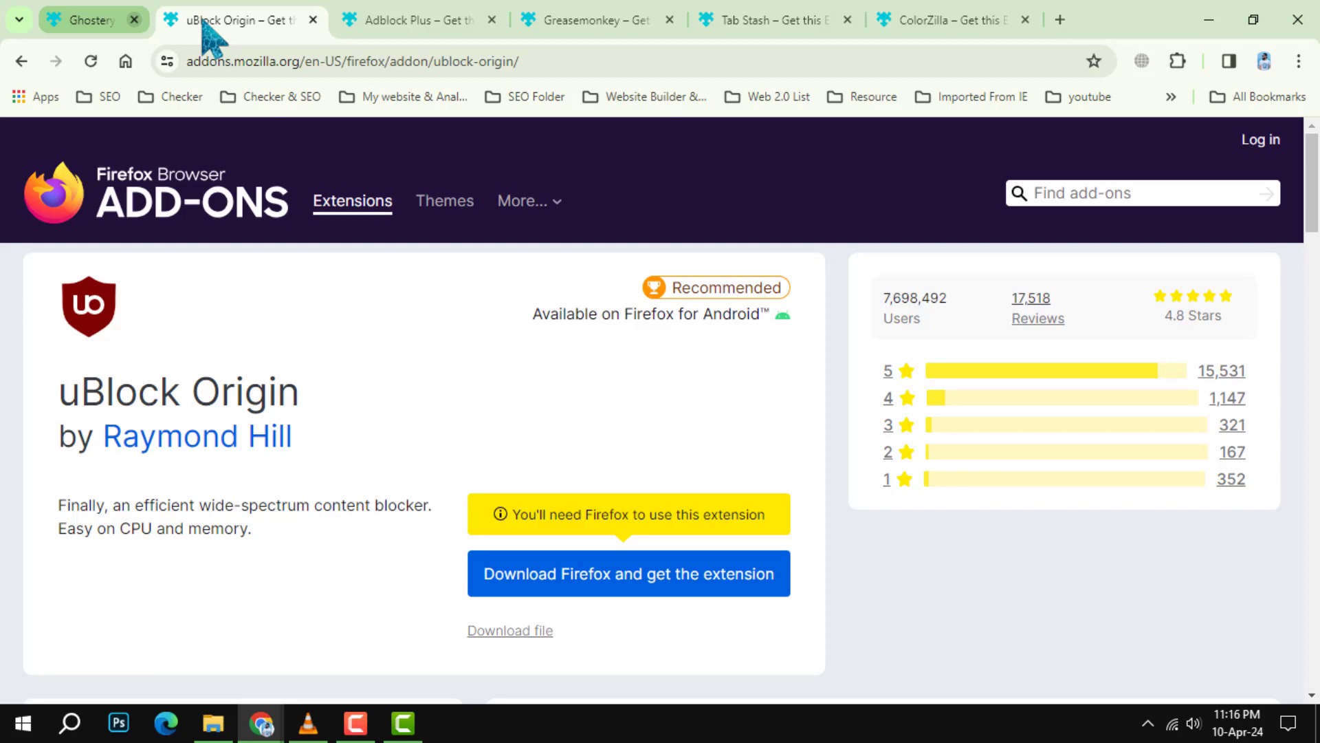
scroll(1022, 619, "down", 3)
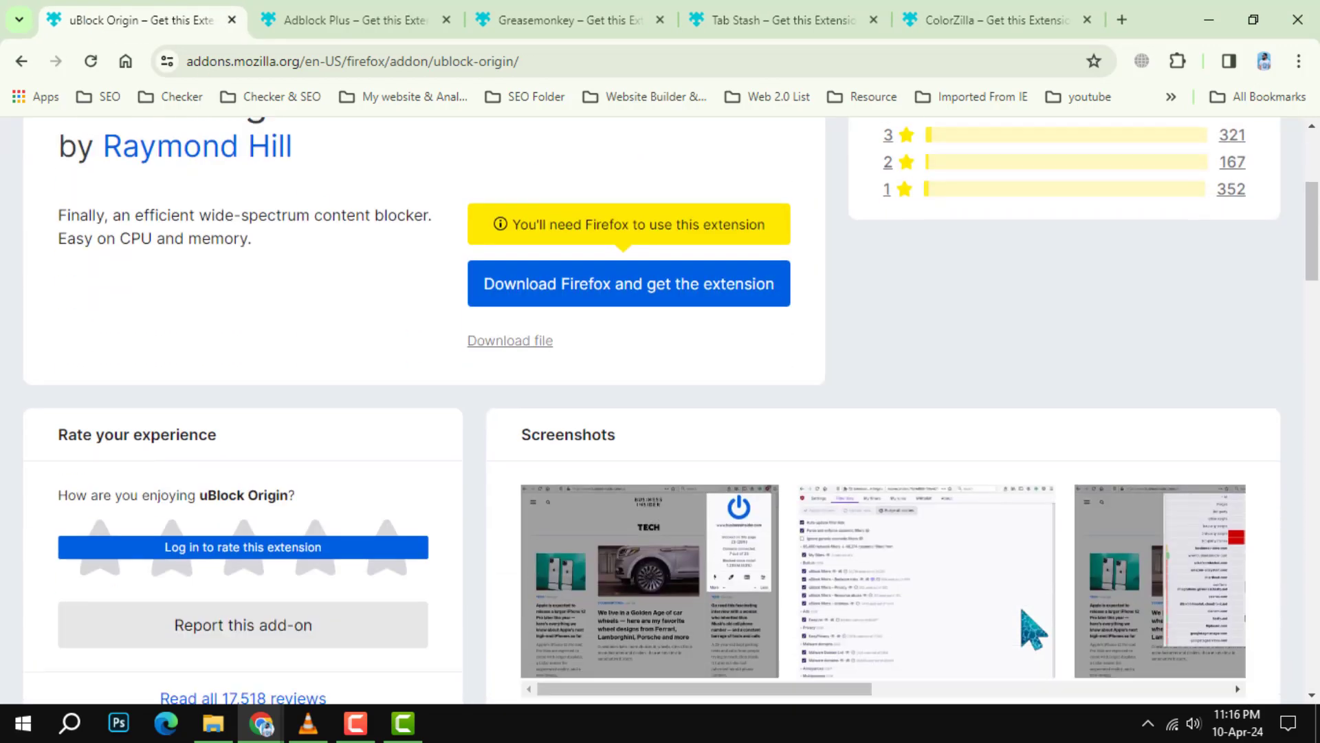
left_click_drag(788, 690, 1181, 710)
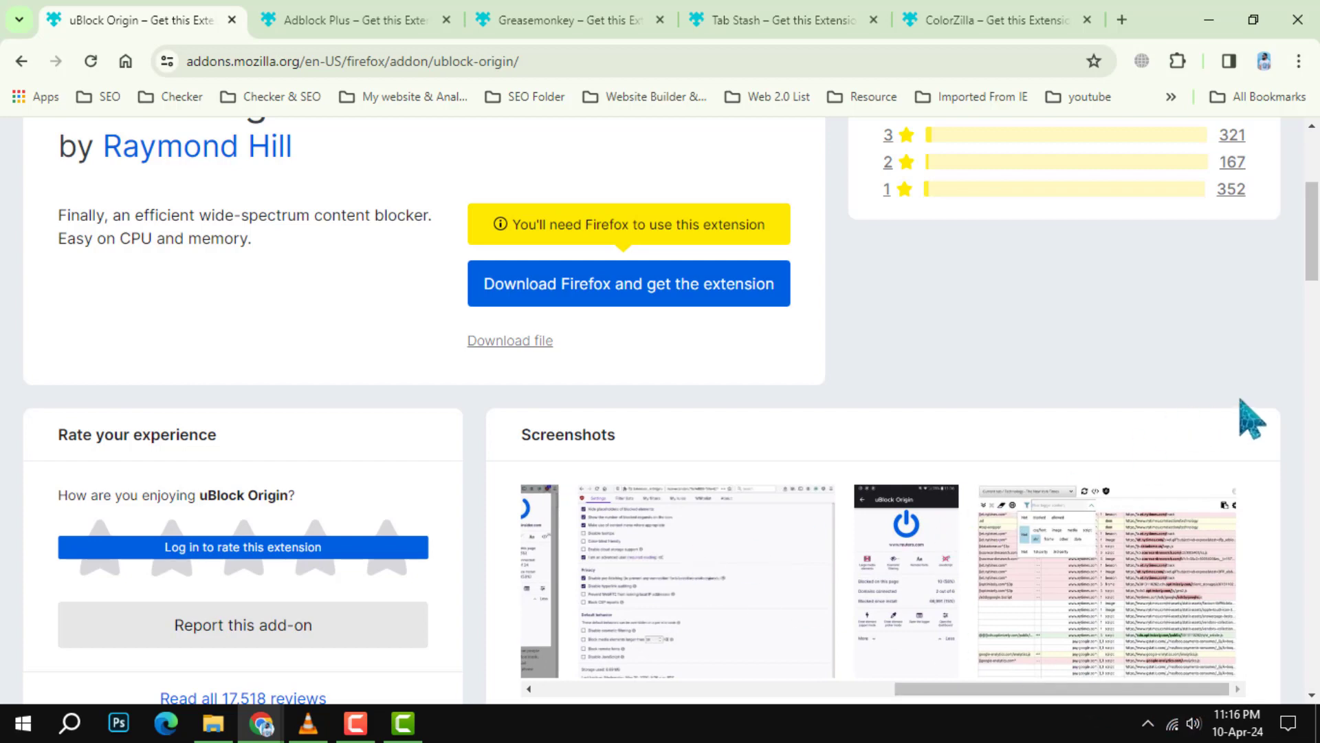
scroll(1251, 418, "up", 3)
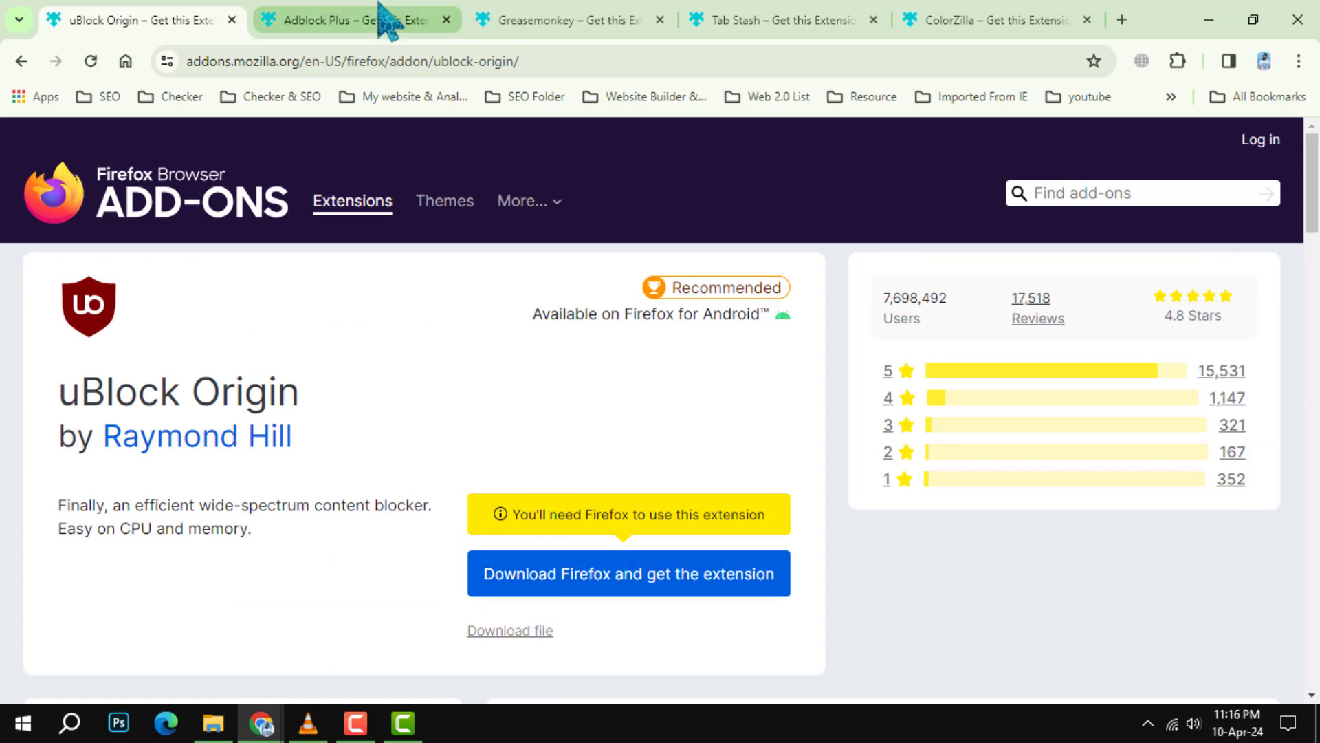
left_click(361, 19)
Step: Close uBlock Origin, view two Adblock Plus screenshots full size, then switch to Greasemonkey
left_click(232, 20)
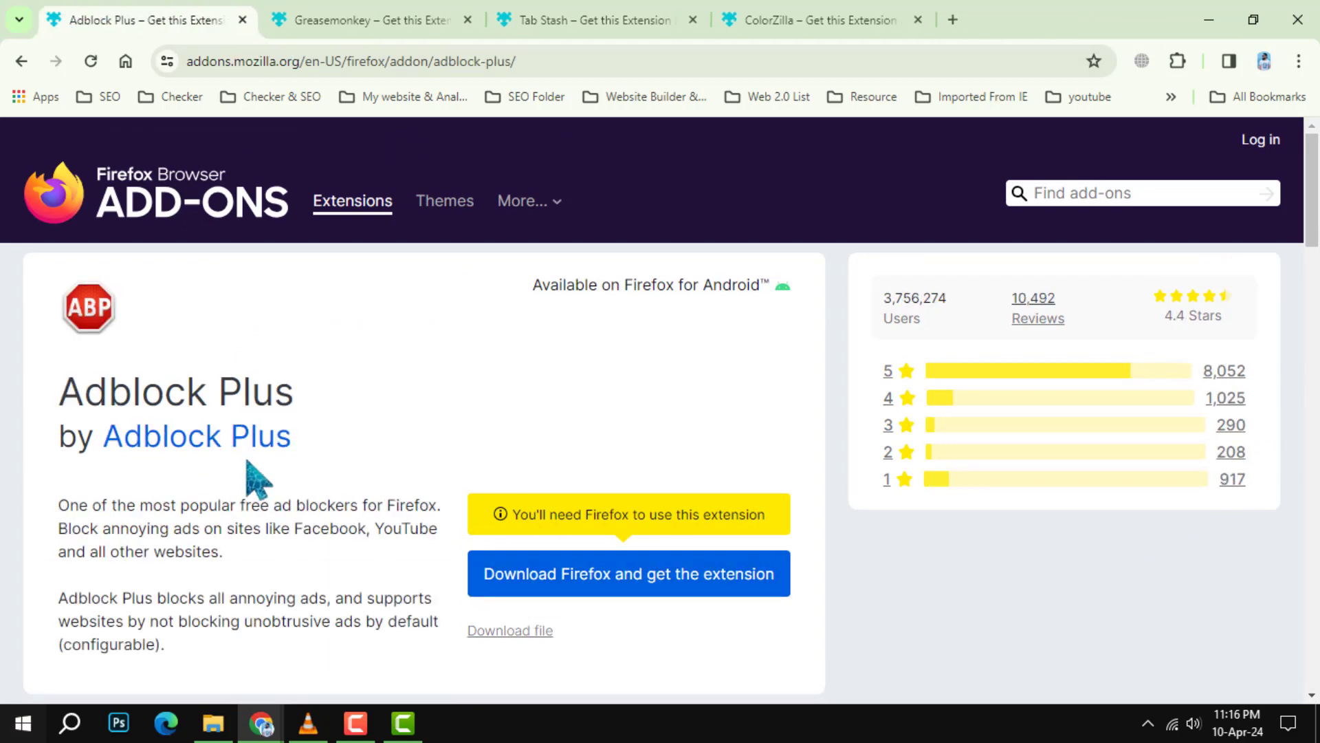
scroll(378, 492, "down", 5)
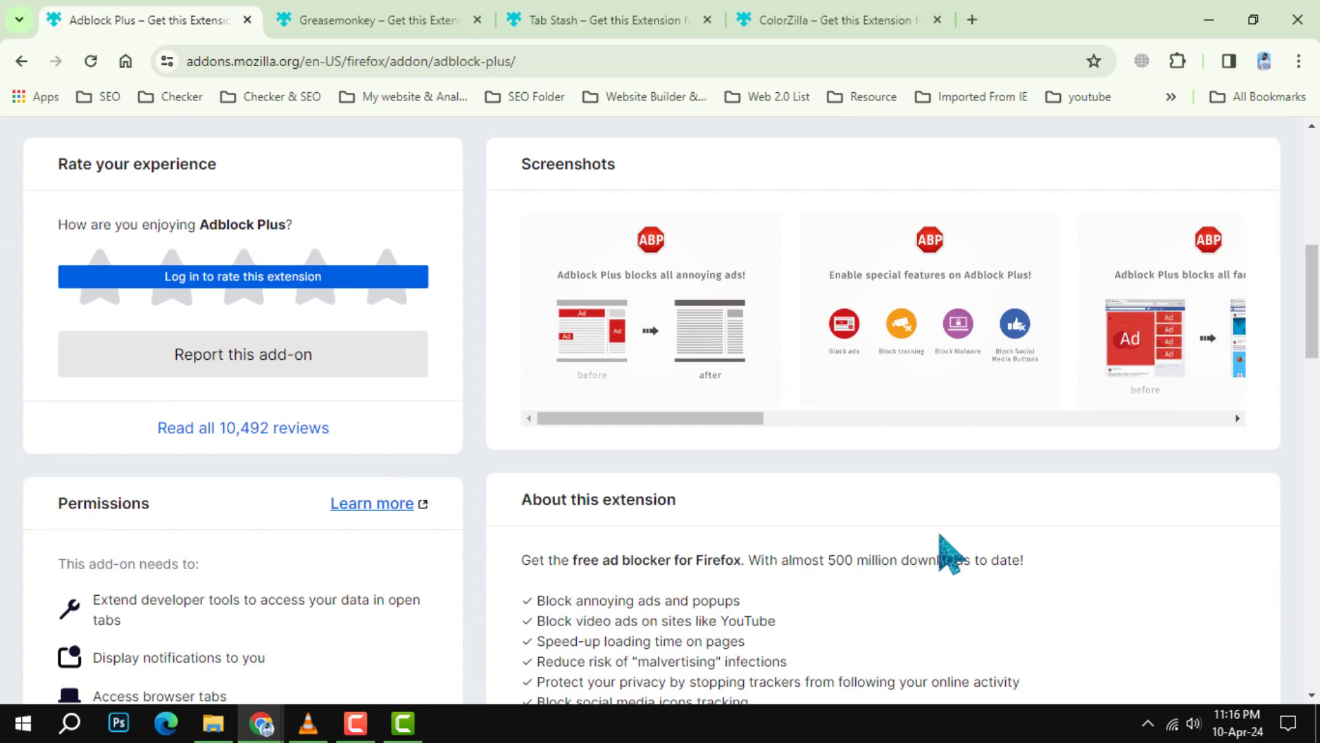
mouse_move(626, 420)
left_mouse_down()
mouse_move(796, 447)
mouse_move(1041, 456)
left_mouse_up()
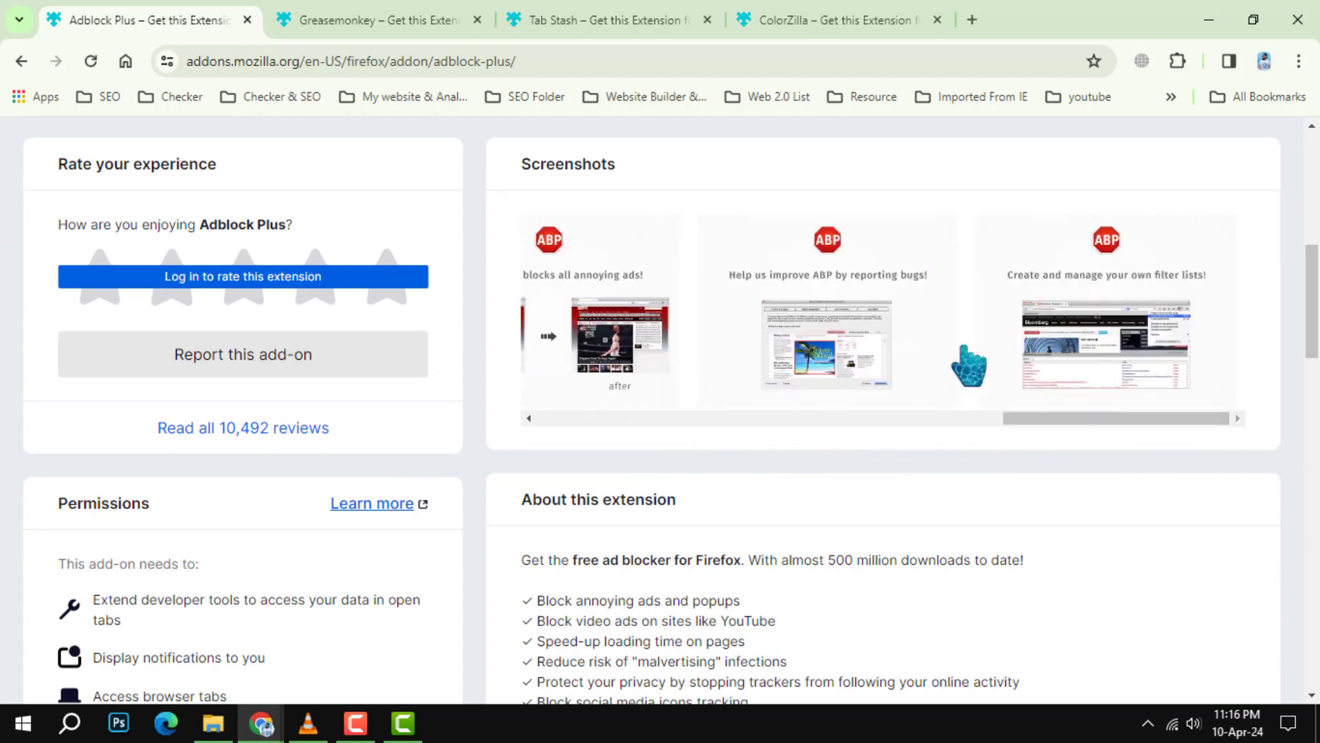
left_click(882, 330)
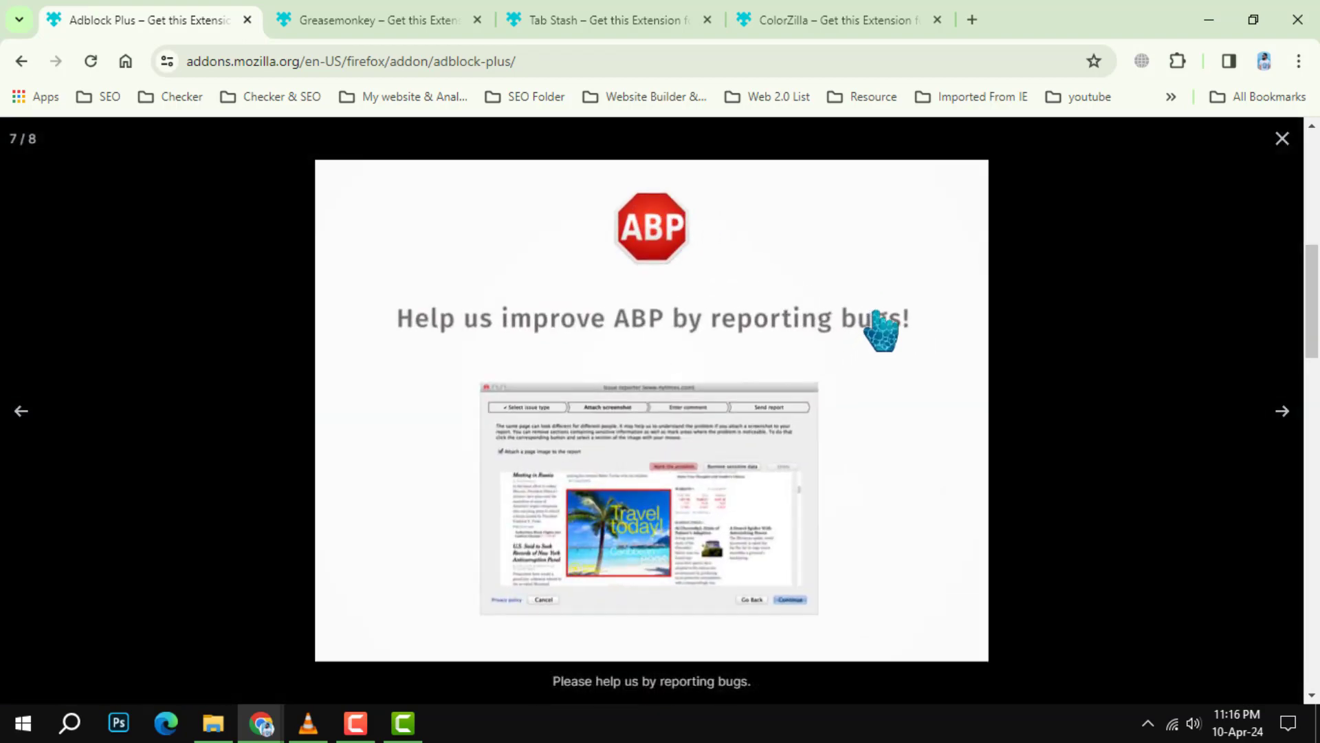
left_click(1284, 418)
left_click(1283, 138)
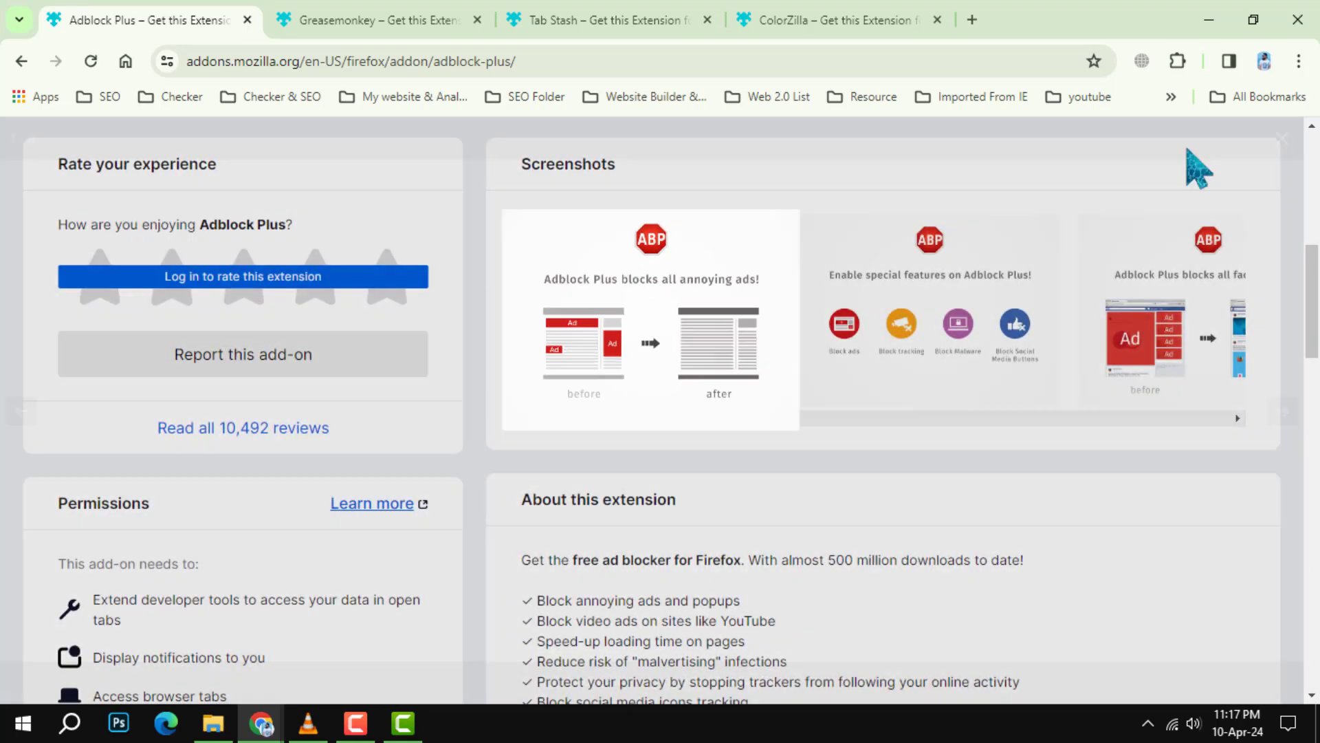
left_click(393, 17)
Step: Close Adblock Plus, page through Greasemonkey's screenshots full size, then switch to Tab Stash
left_click(247, 20)
scroll(929, 472, "down", 1)
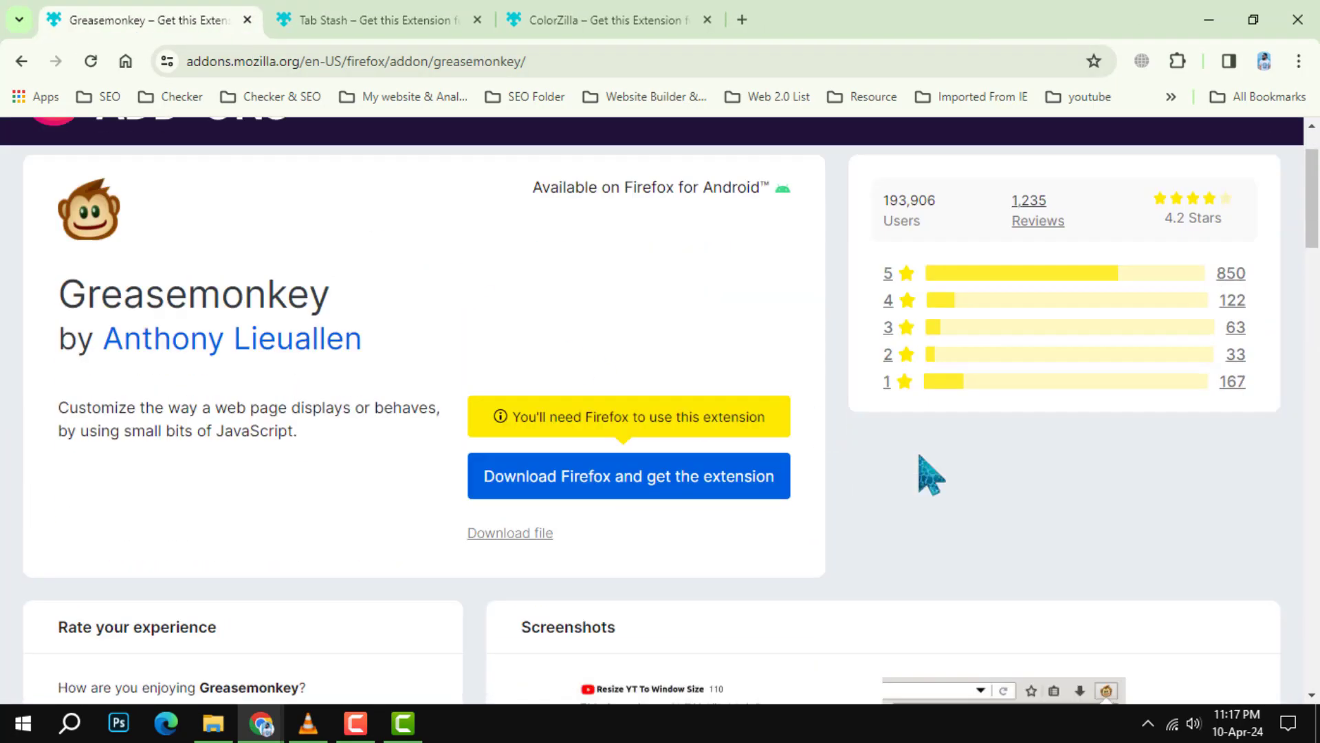
scroll(634, 531, "down", 3)
left_click(634, 531)
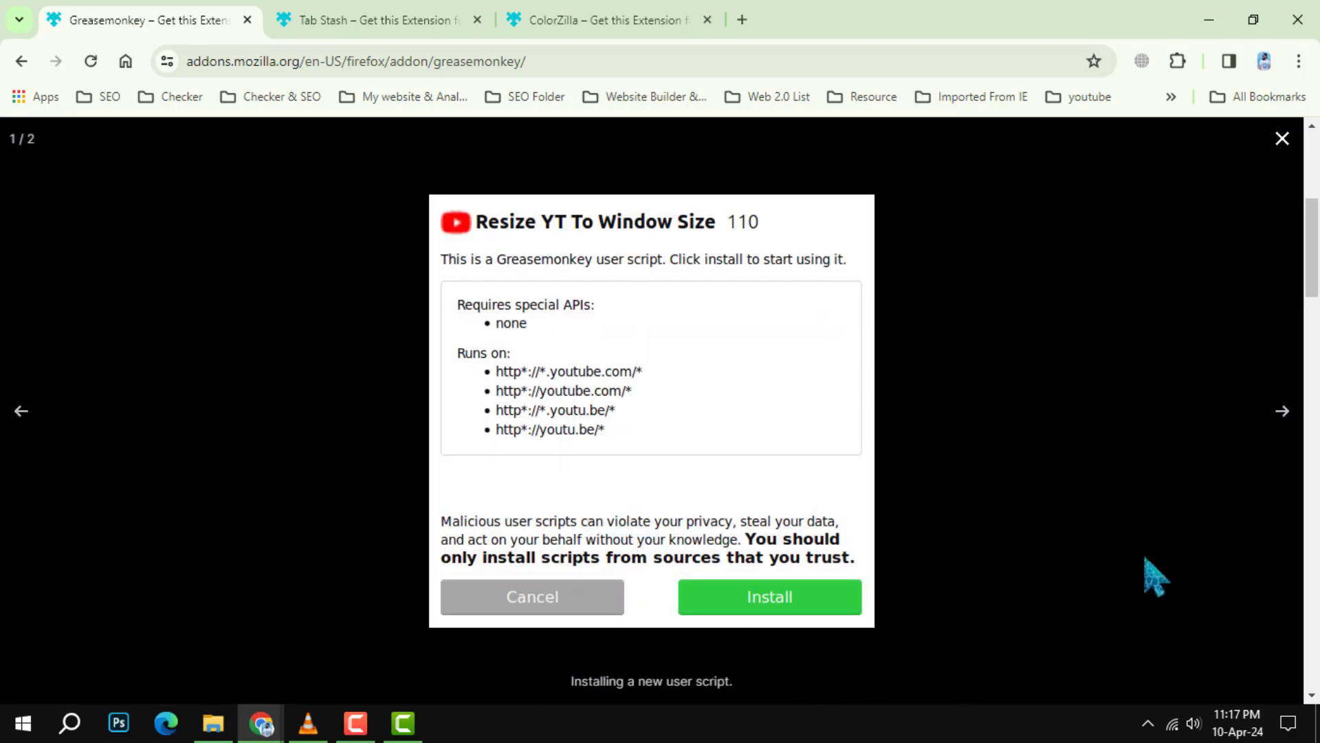
left_click(1290, 425)
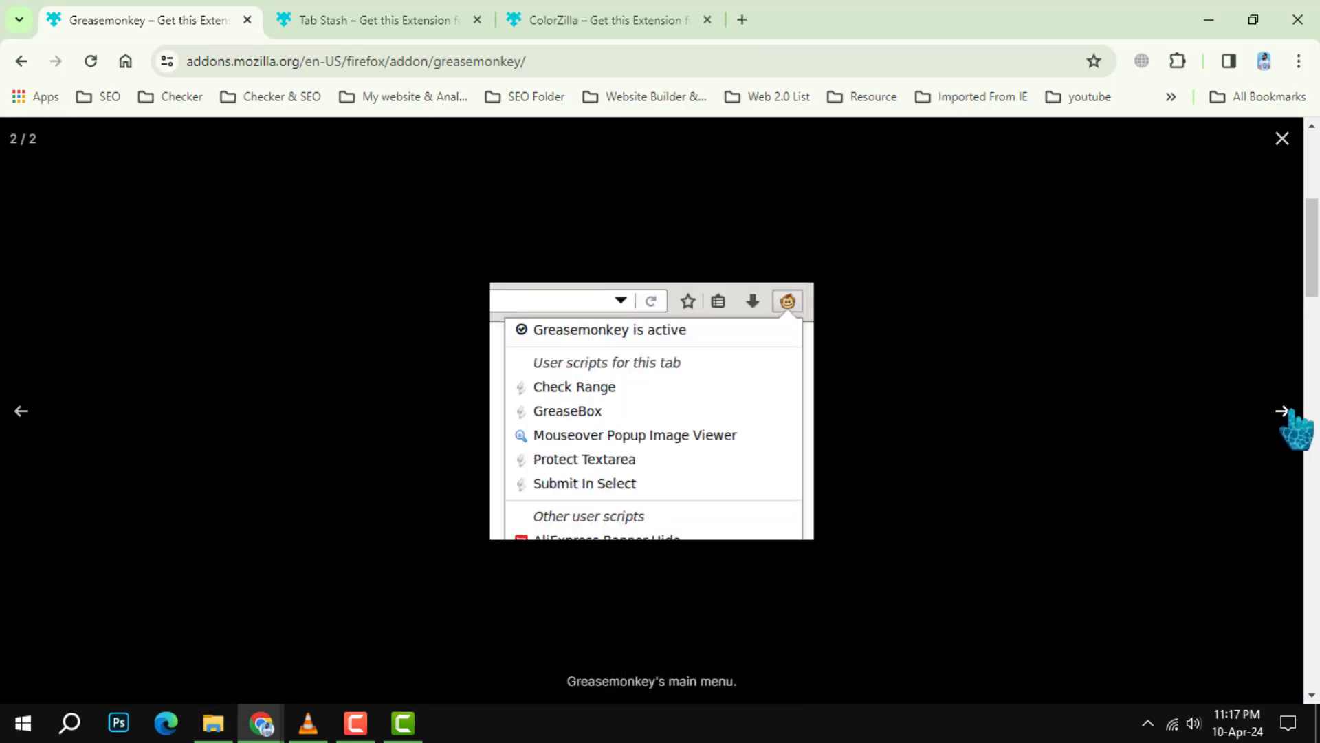
left_click(1290, 425)
left_click(1290, 426)
left_click(1290, 425)
left_click(1290, 139)
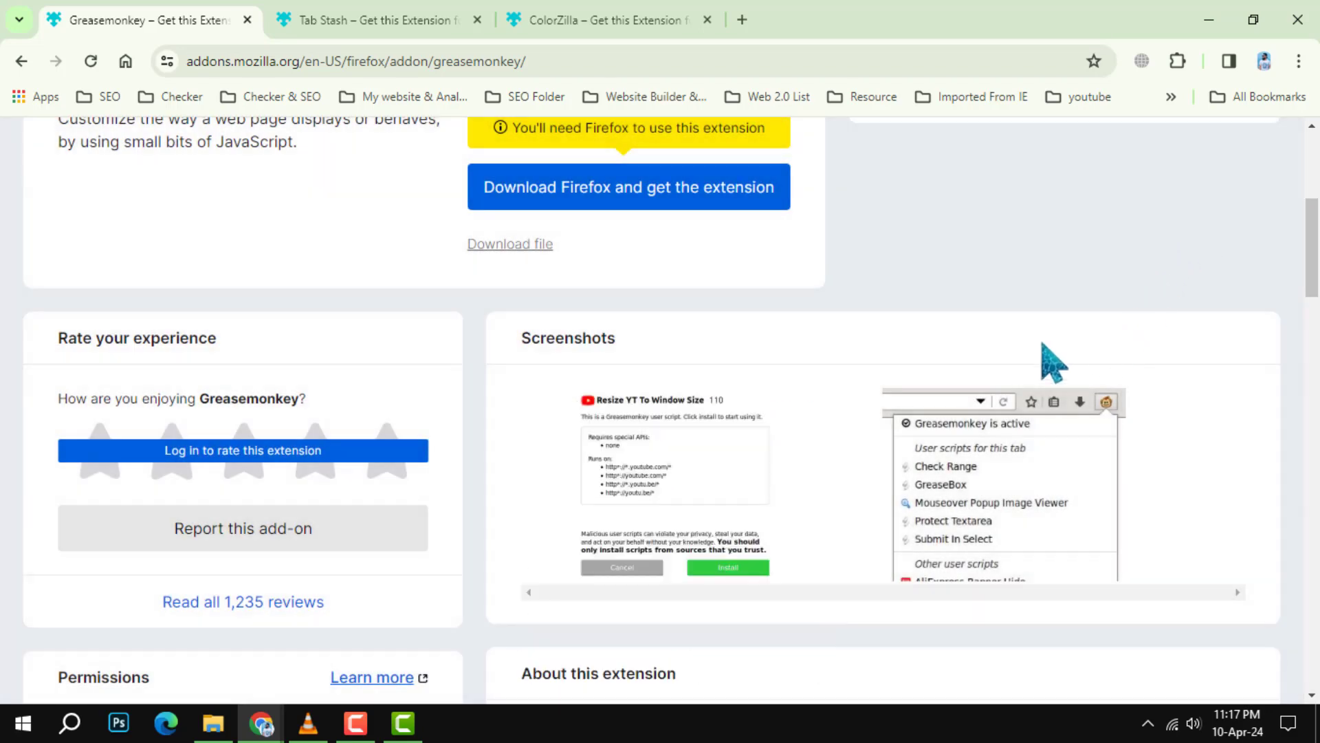
left_click(306, 21)
Step: Close the Greasemonkey tab and page Tab Stash's screenshots full size to image 5/6
left_click(249, 27)
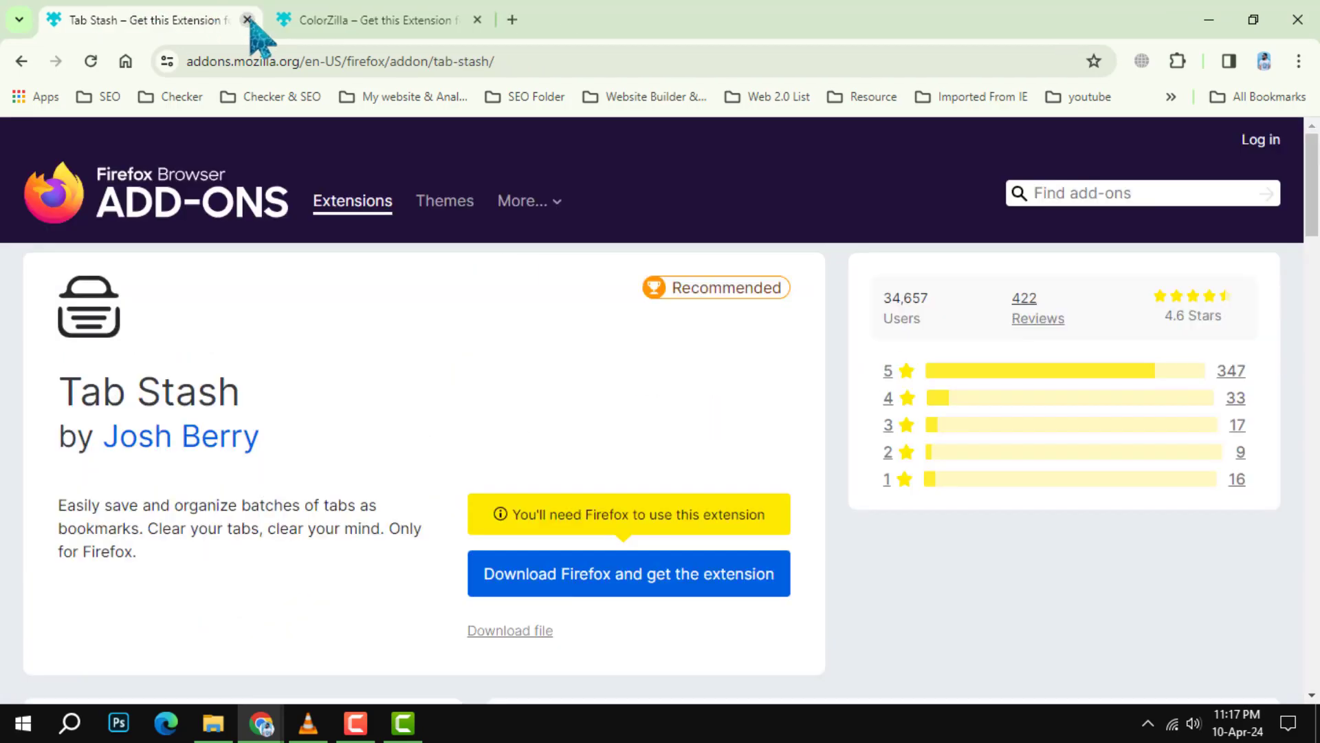
scroll(471, 481, "down", 3)
left_click(669, 582)
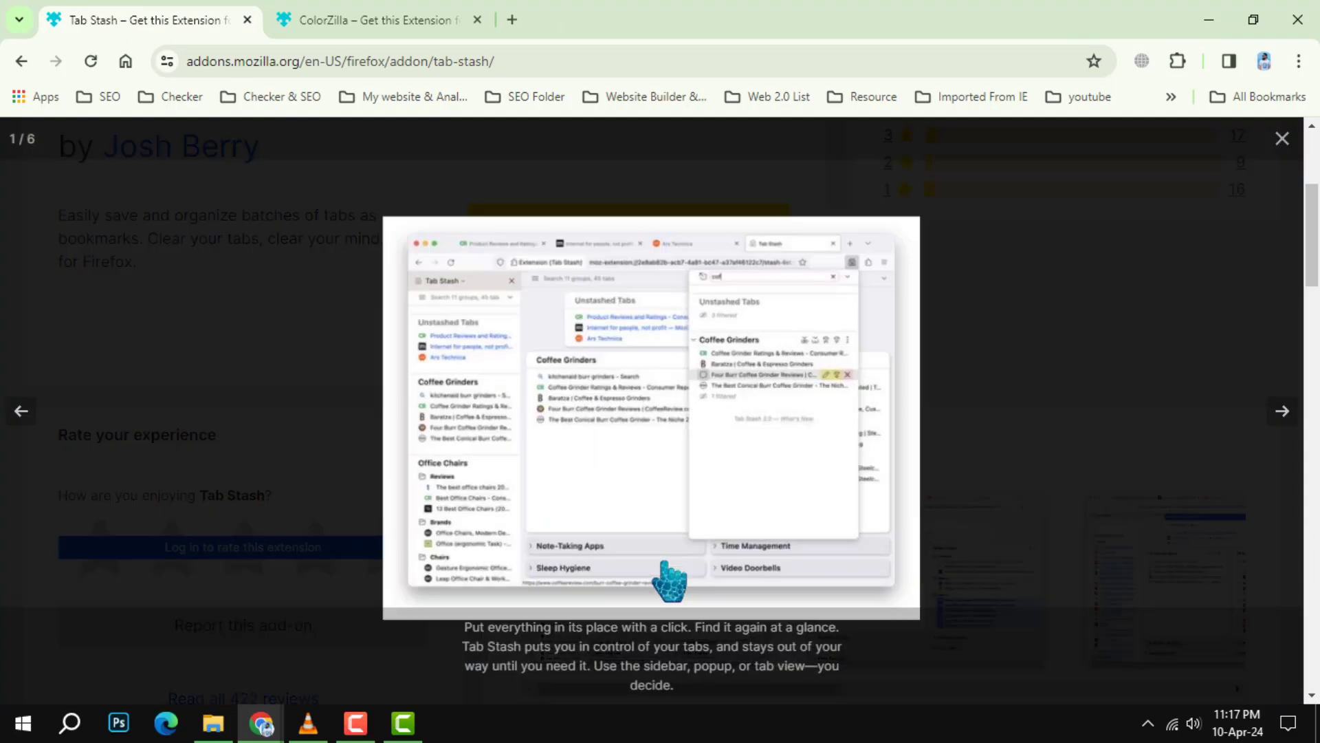
left_click(1283, 412)
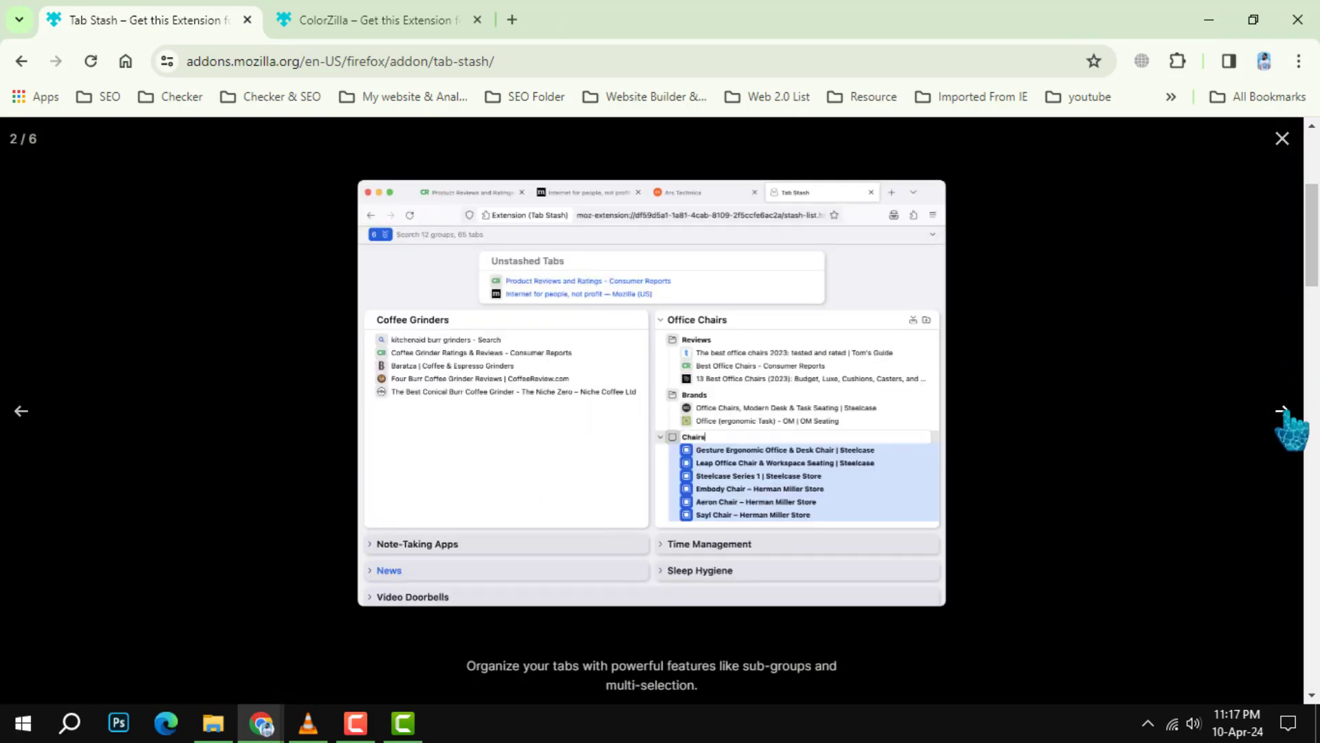
left_click(1282, 410)
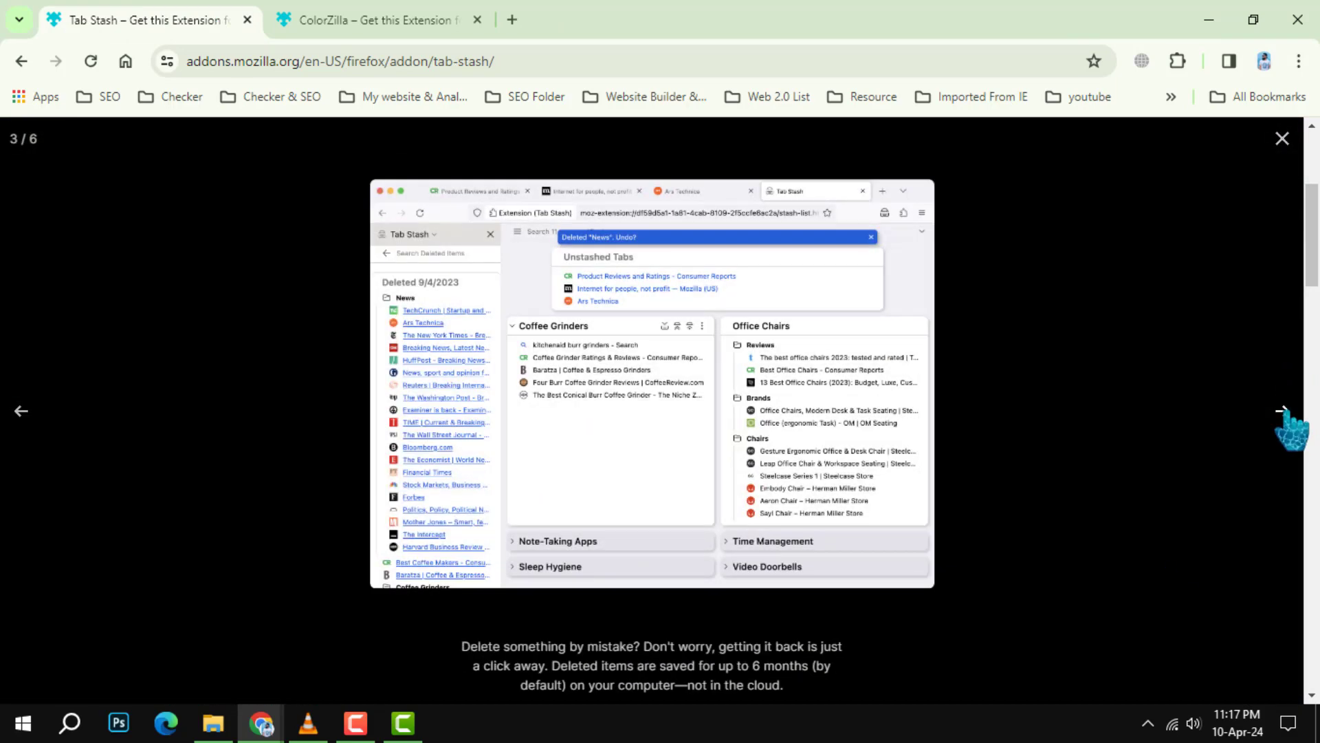
left_click(1283, 411)
left_click(1283, 411)
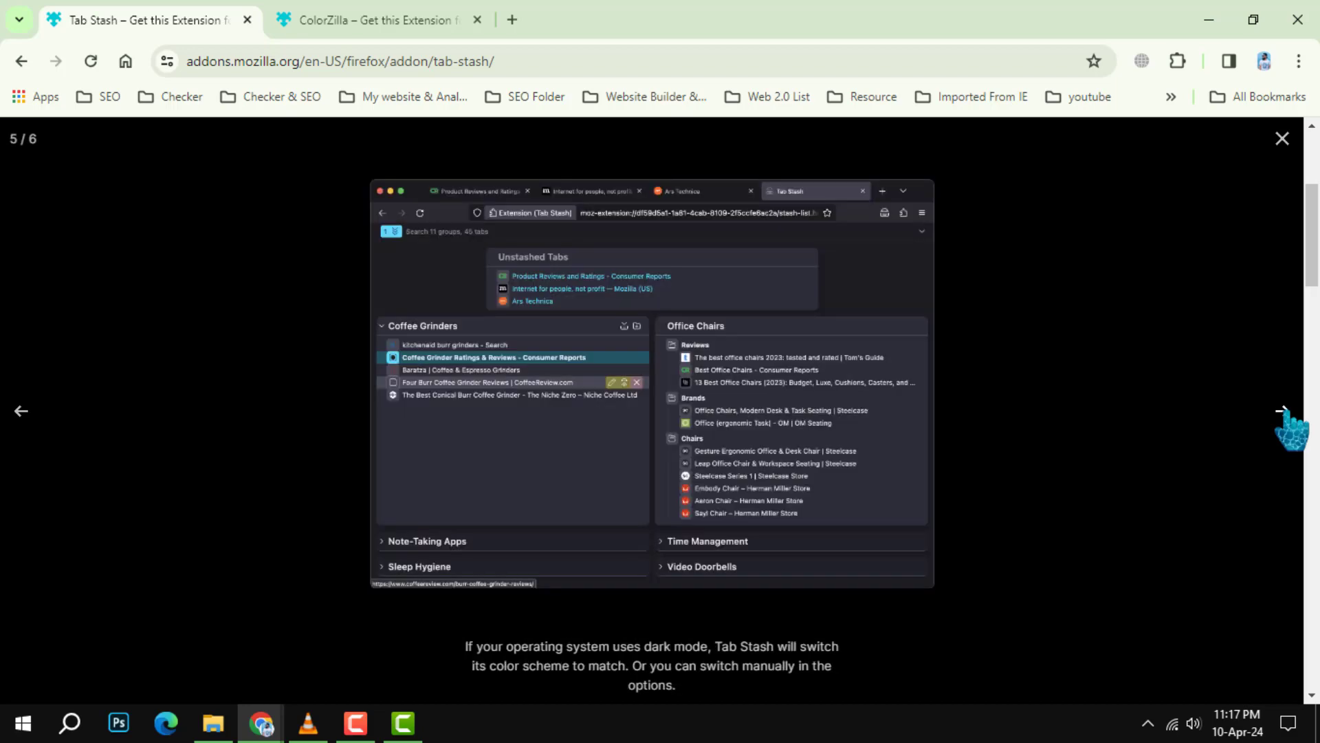
Step: Close Tab Stash and page ColorZilla's screenshots past Eyedropper and Color Picker, back to Main Menu
left_click(348, 18)
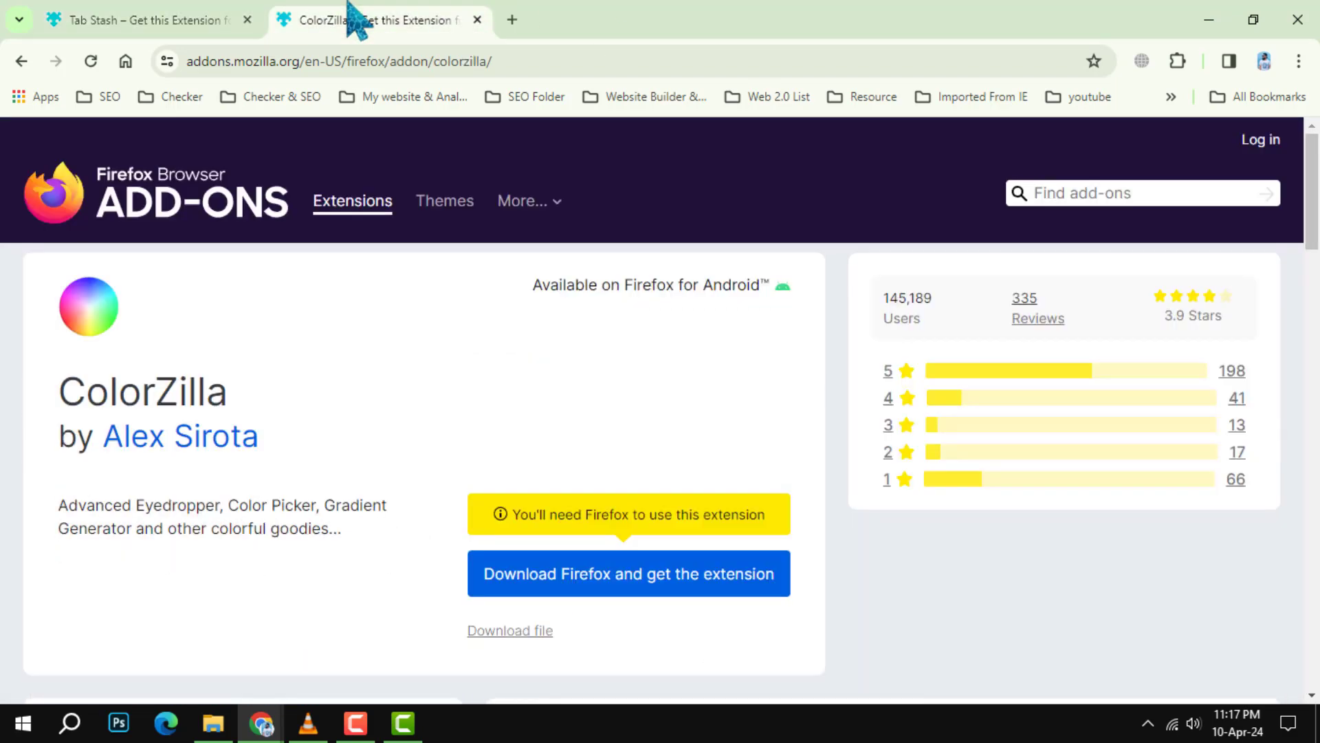
left_click(247, 19)
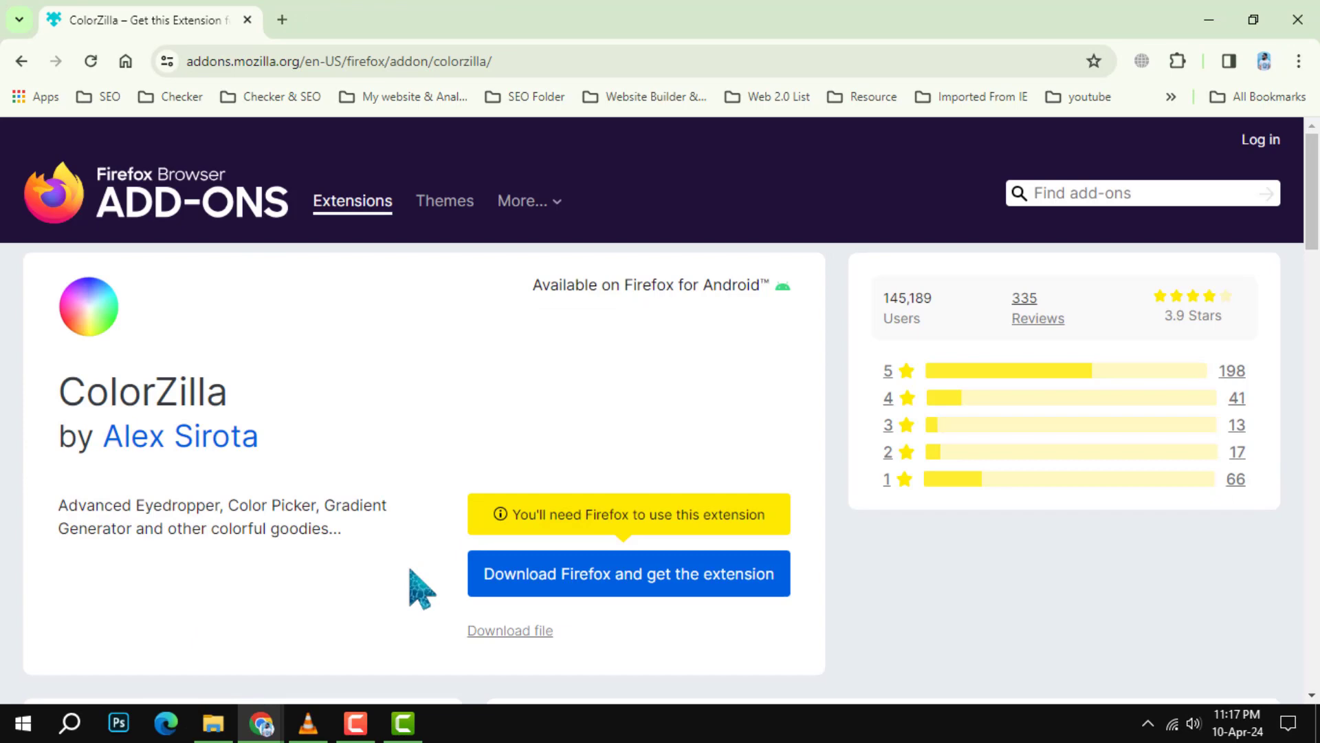
scroll(403, 583, "down", 1)
scroll(796, 589, "down", 3)
left_click(689, 511)
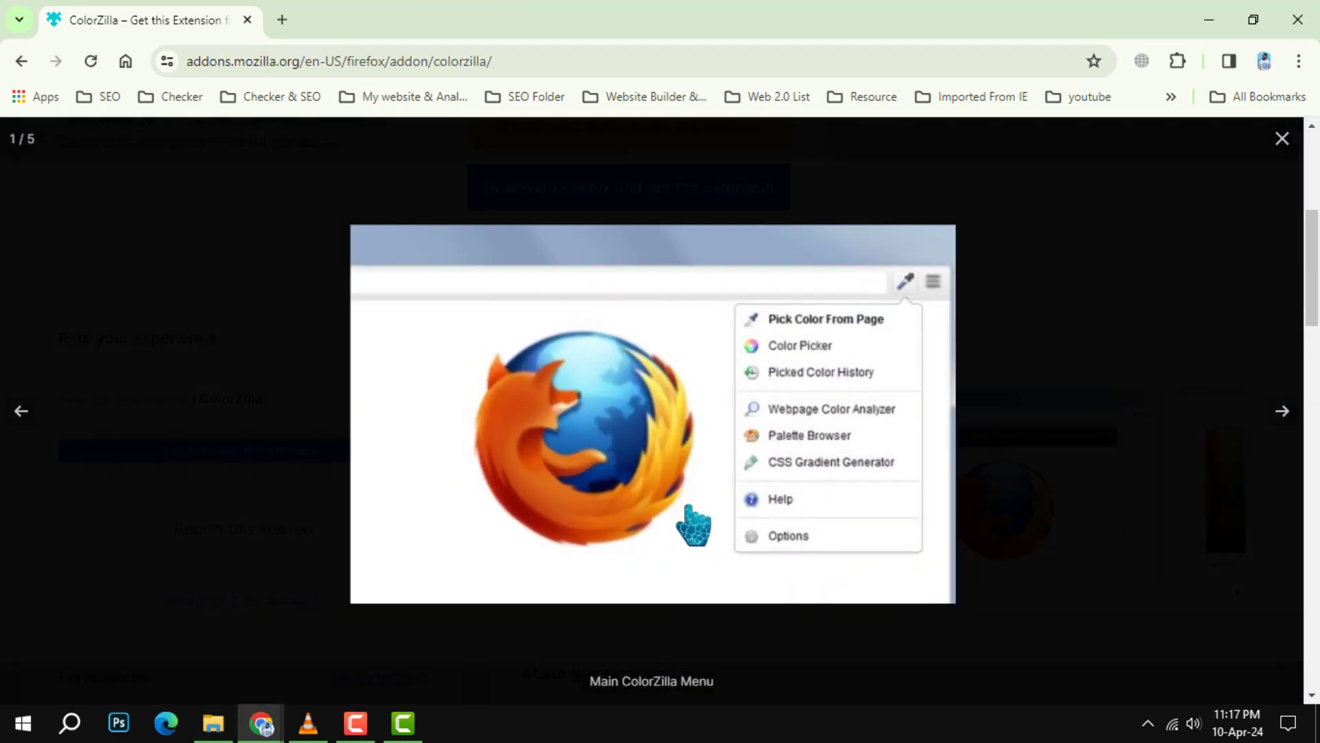
left_click(1299, 418)
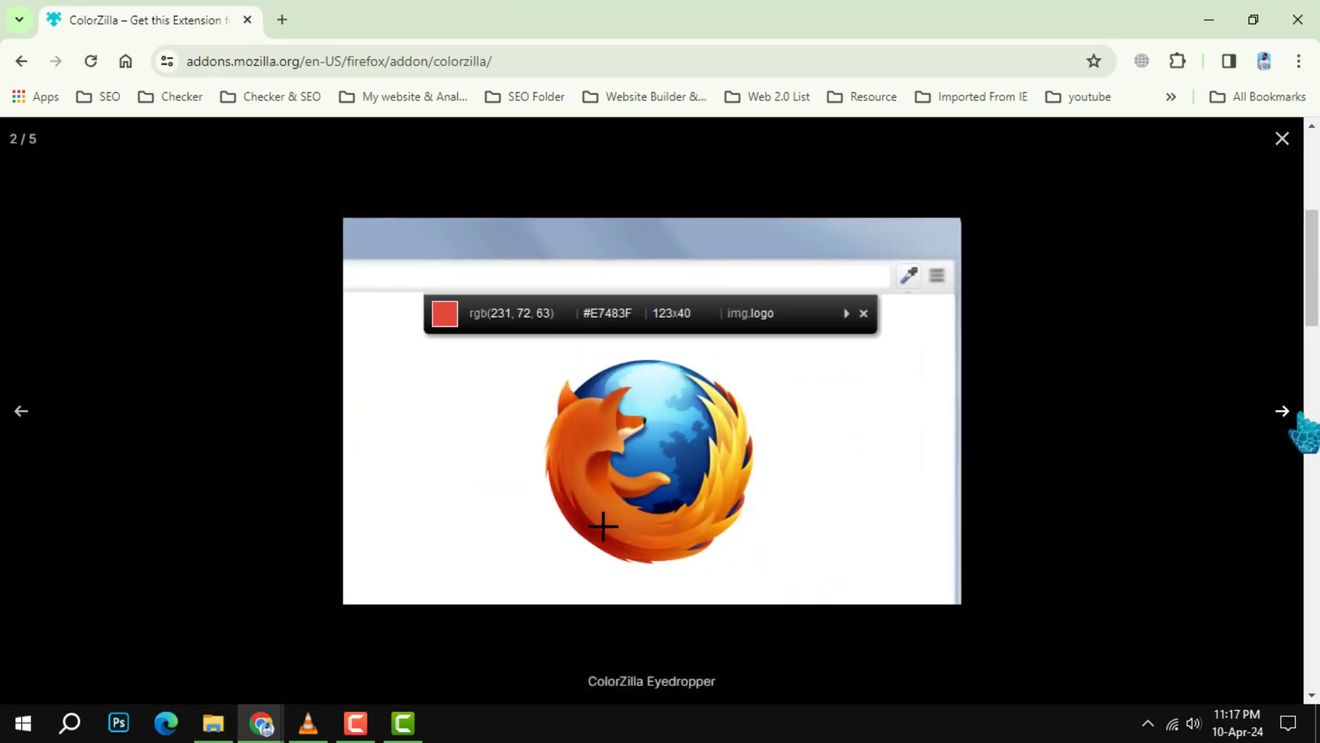
left_click(1297, 418)
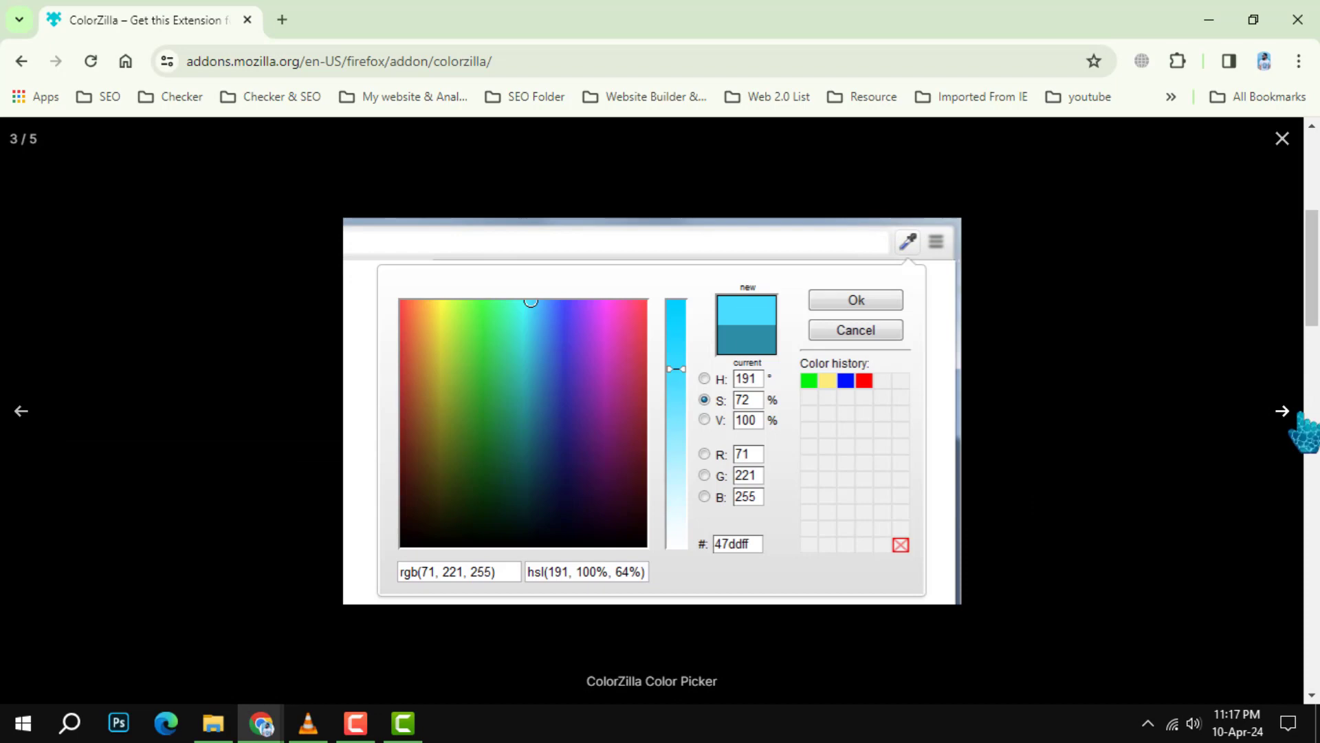
left_click(1298, 419)
left_click(1283, 411)
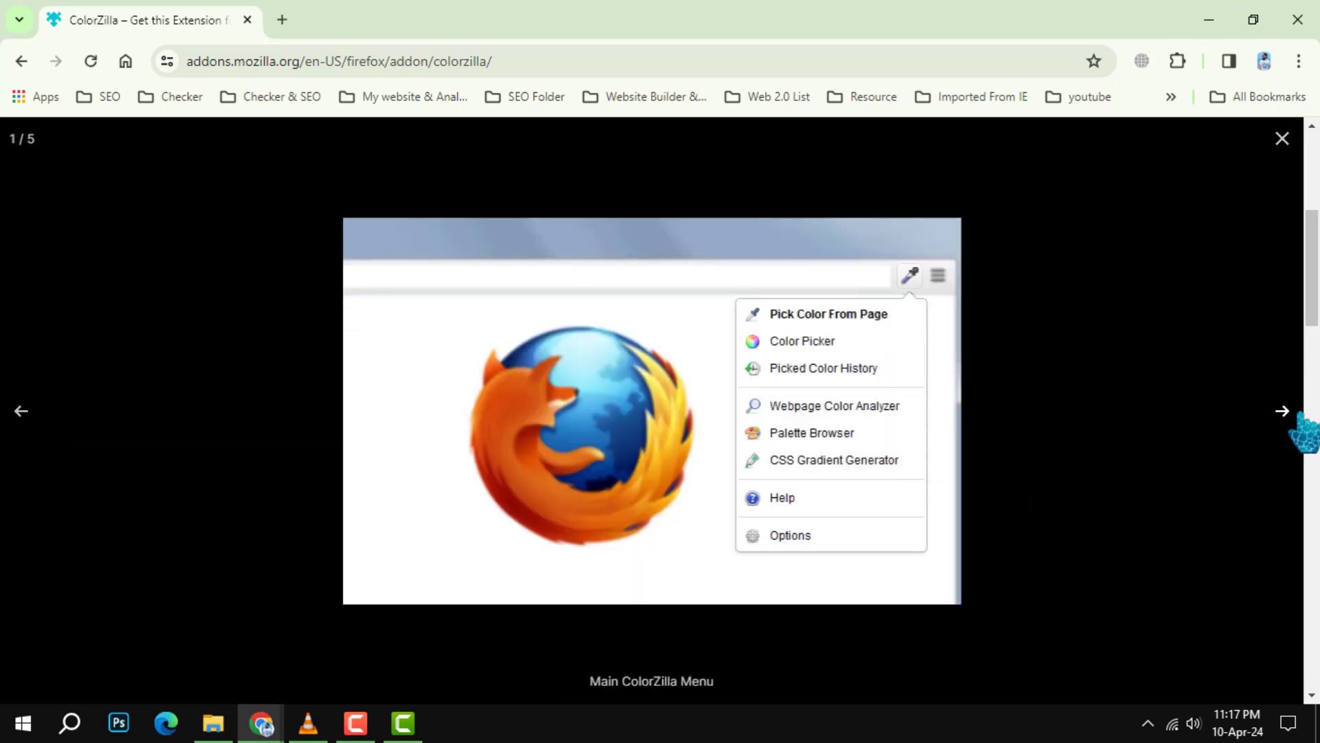